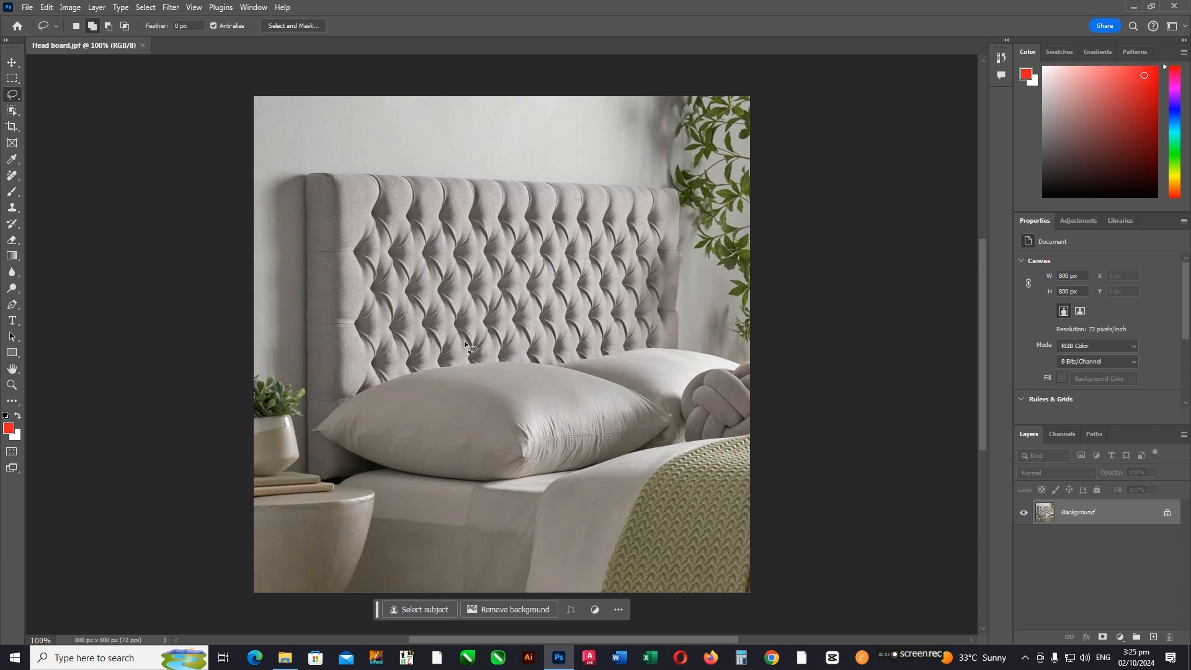
key(ctrl+plus)
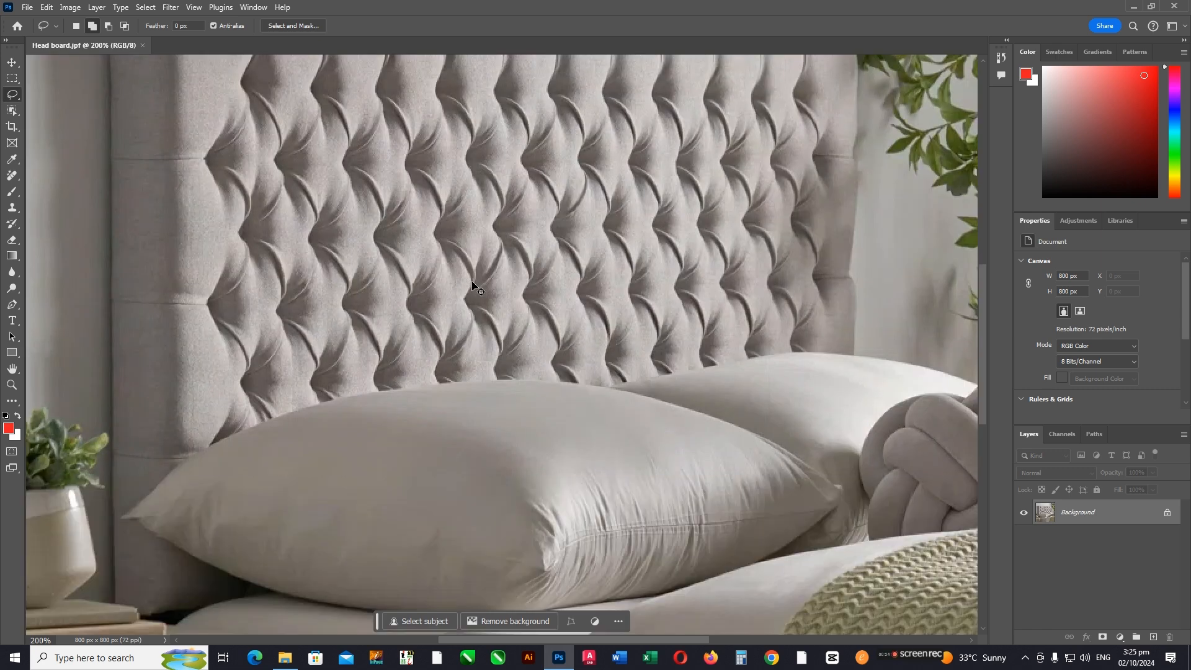
key(ctrl+minus)
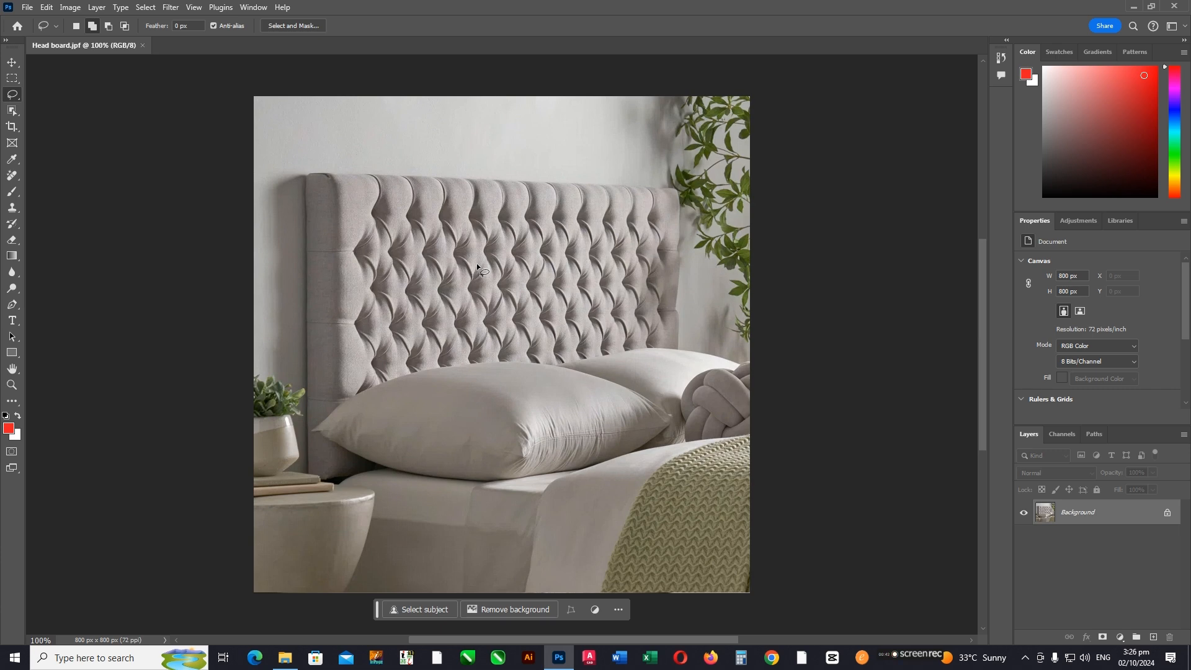
Step: Try green and cyan hues for the foreground color in the Color Picker, ending on the muted teal 40a19e
click(9, 429)
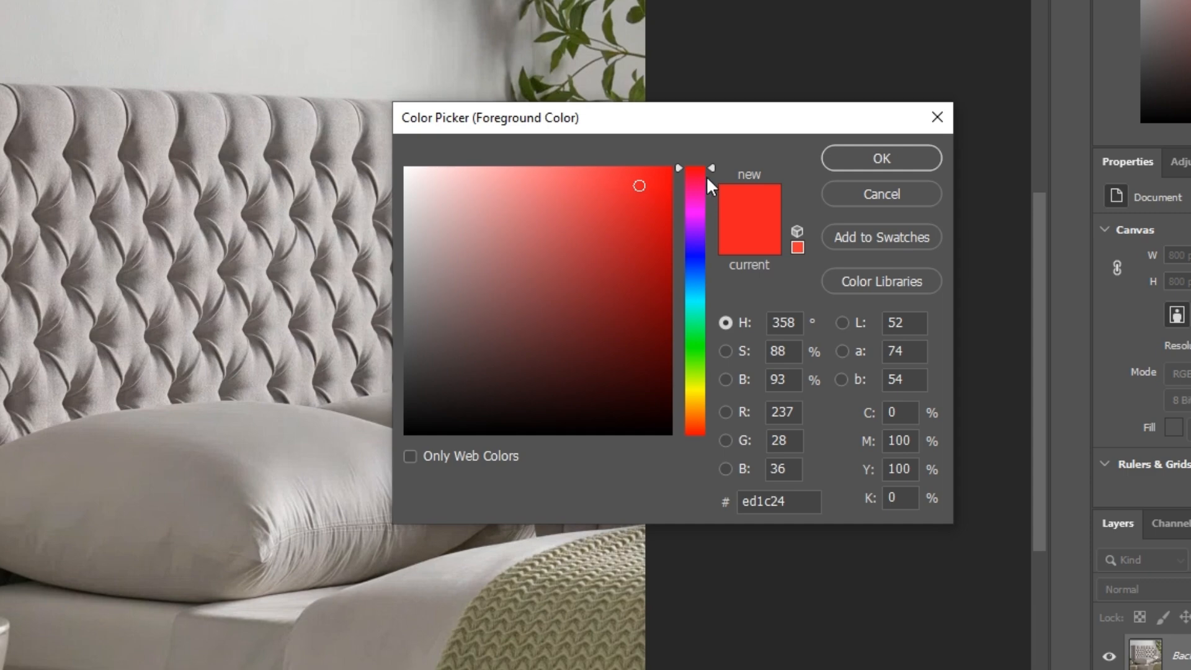
mouse_move(660, 177)
mouse_down()
mouse_move(691, 148)
mouse_move(708, 186)
mouse_move(695, 329)
mouse_up()
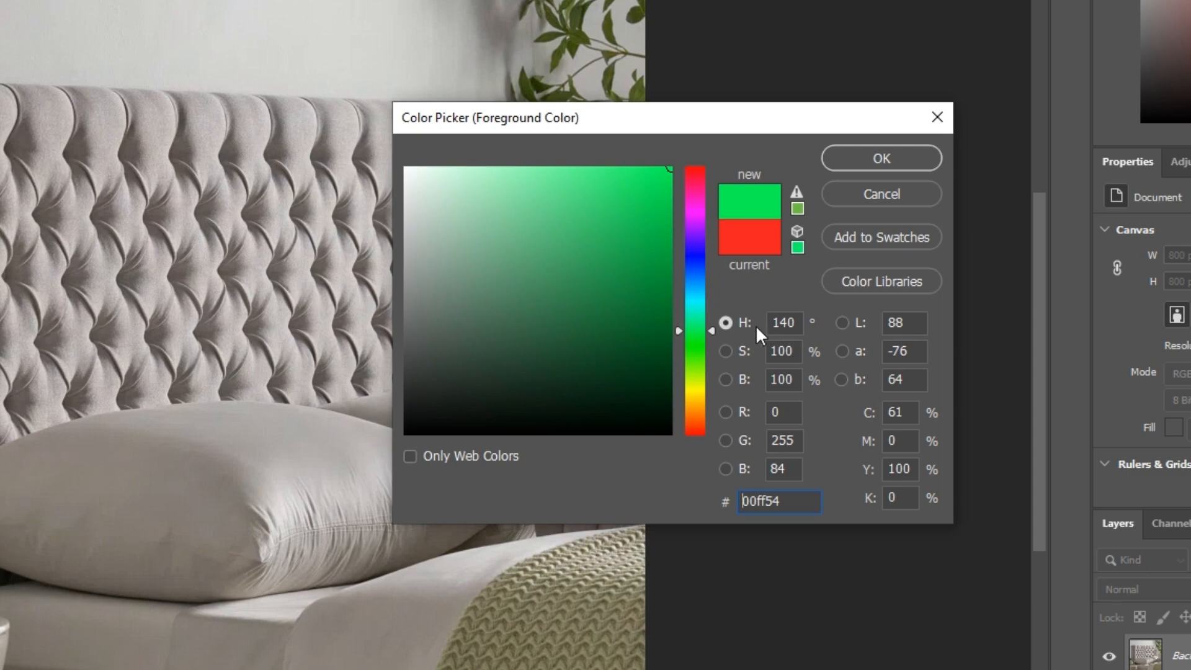
drag(709, 329, 699, 301)
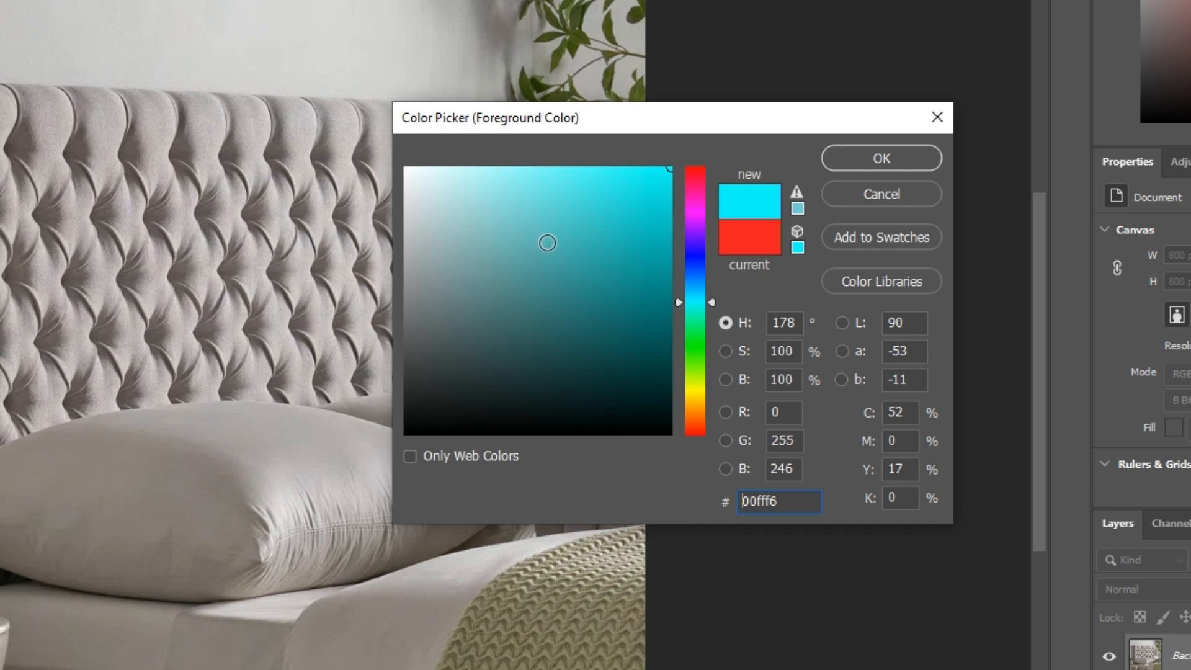
drag(547, 243, 490, 254)
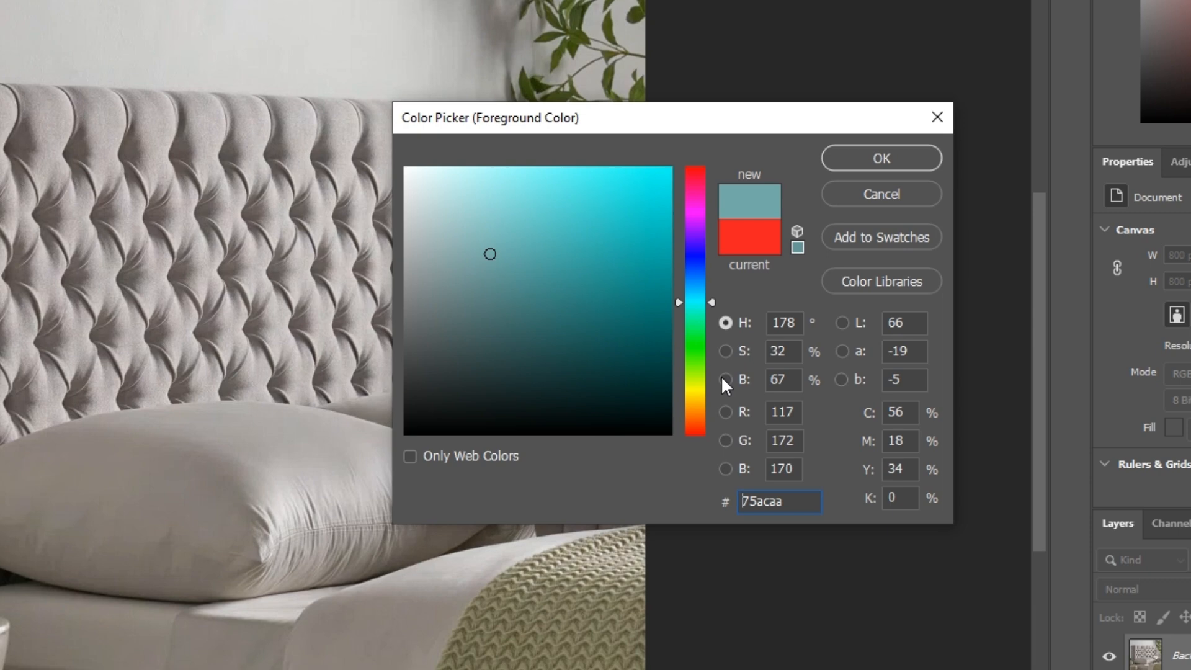
click(493, 250)
mouse_move(493, 250)
mouse_down()
mouse_move(454, 231)
mouse_move(516, 263)
mouse_move(565, 266)
mouse_up()
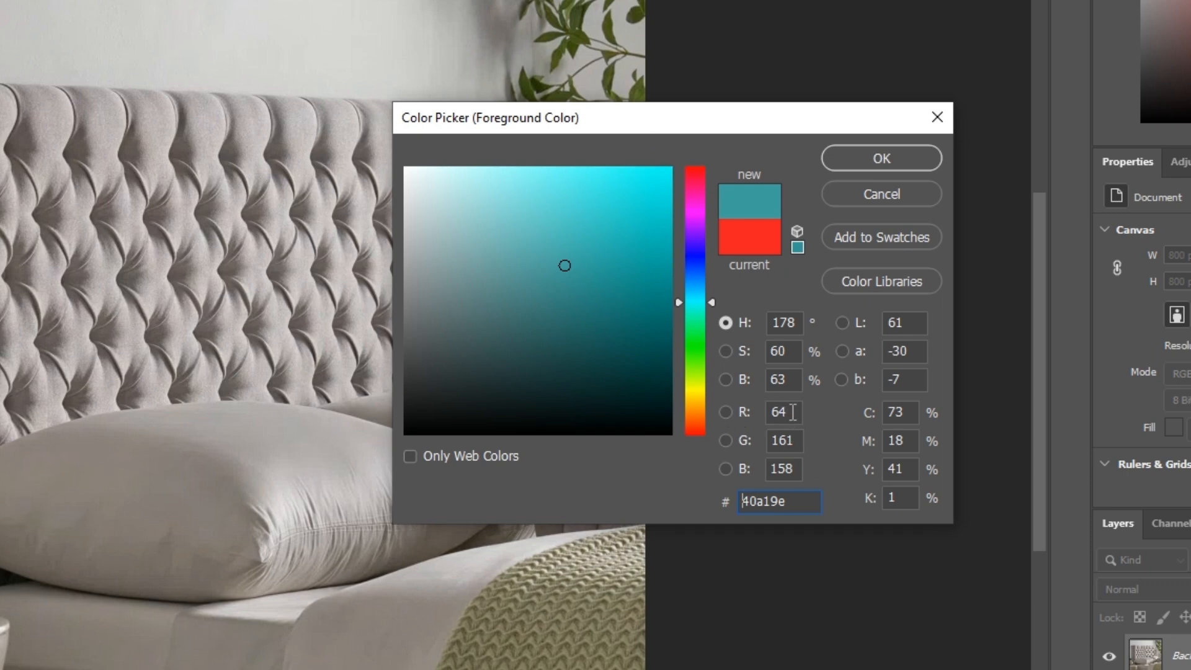
Step: Set the foreground color's RGB values to 255, 0, 0 for pure red in the Color Picker
click(744, 412)
text(255)
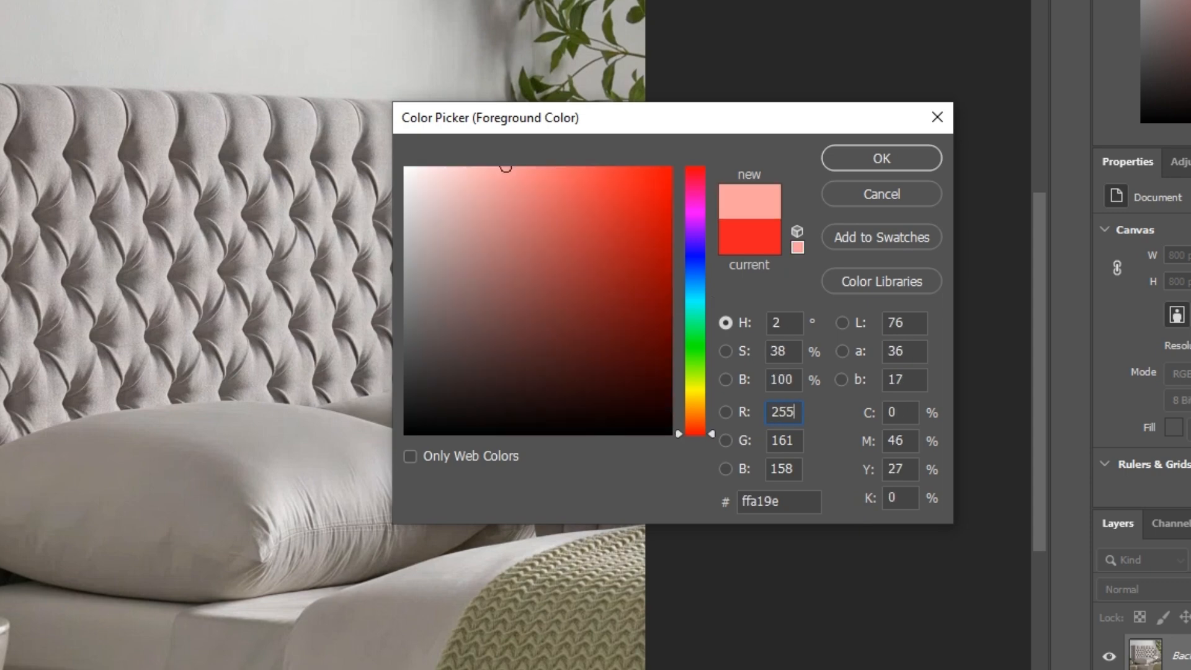
key(Tab)
text(0)
key(Tab)
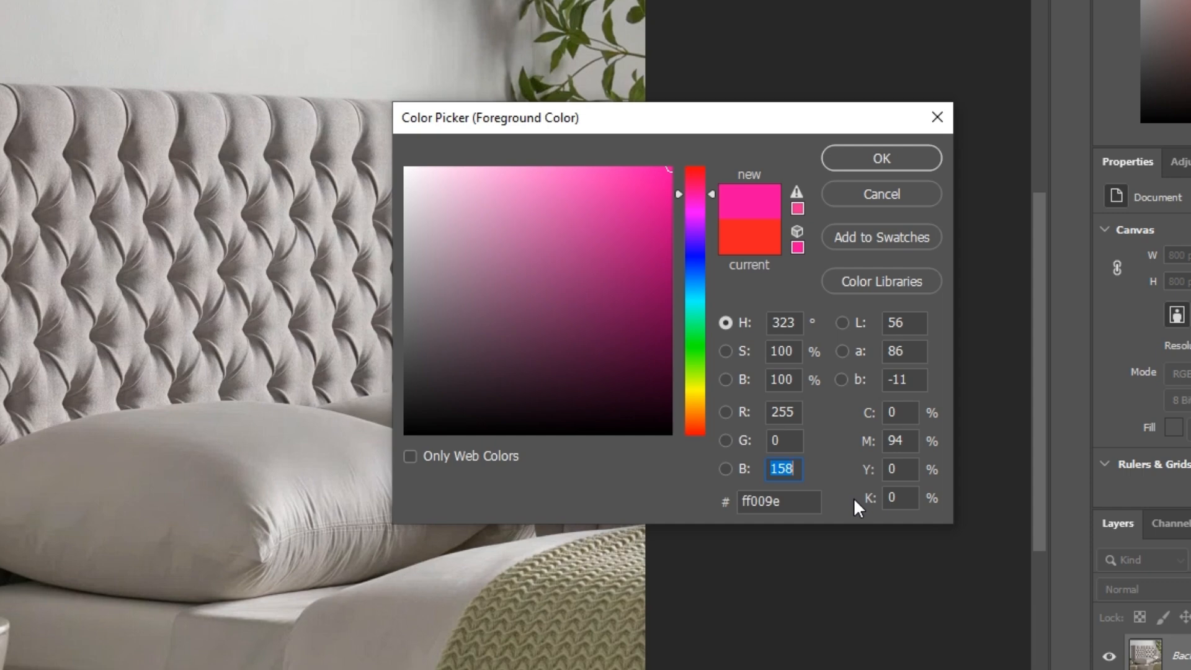
text(0)
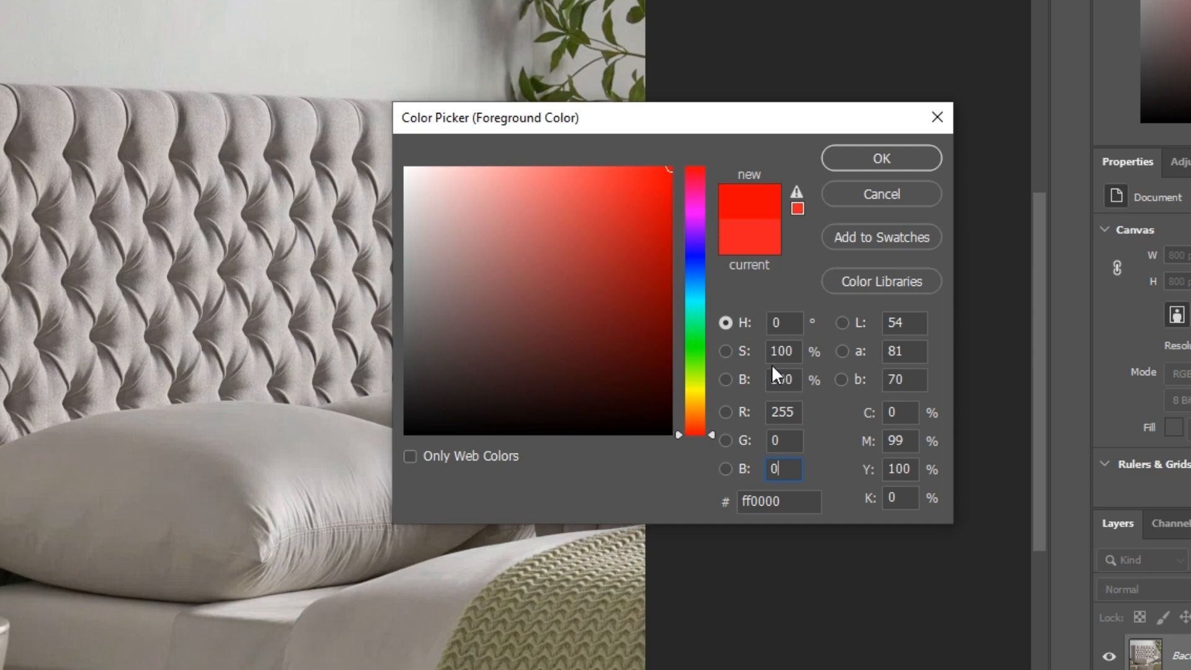
Step: Change the color to pure green by setting R to 0 and G to 255
click(797, 417)
double_click(797, 417)
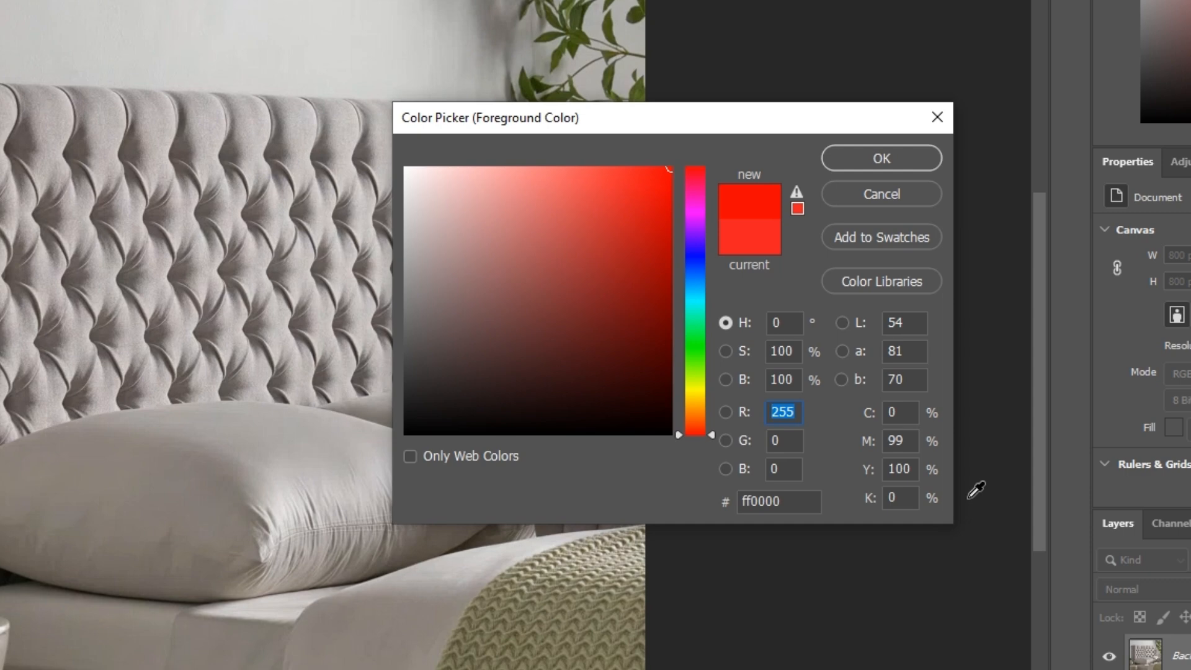
text(0)
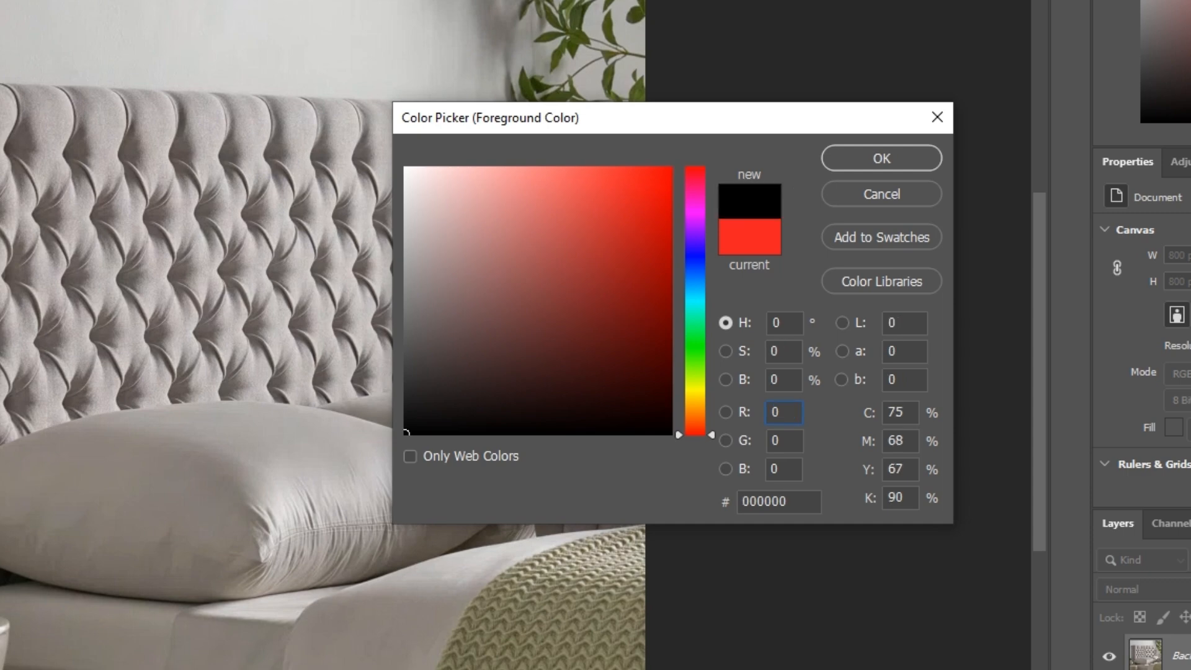
key(Tab)
text(255)
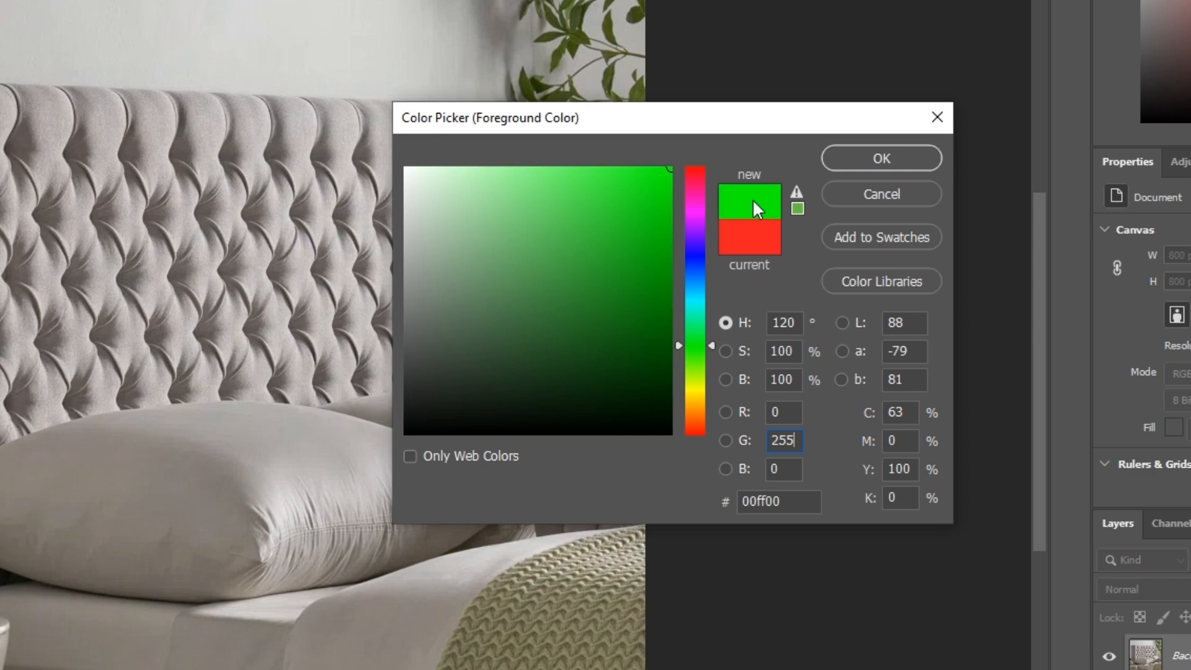
Step: Change the color to pure blue by setting G to 0 and B to 255
click(786, 413)
key(Tab)
text(0)
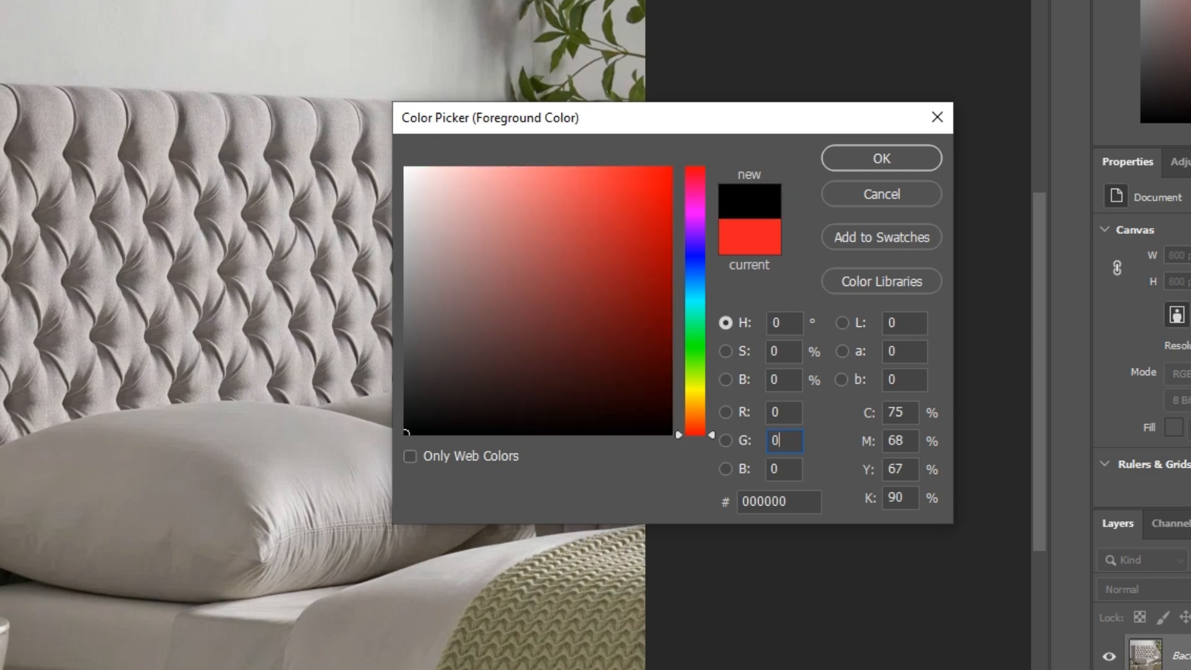
key(Tab)
text(255)
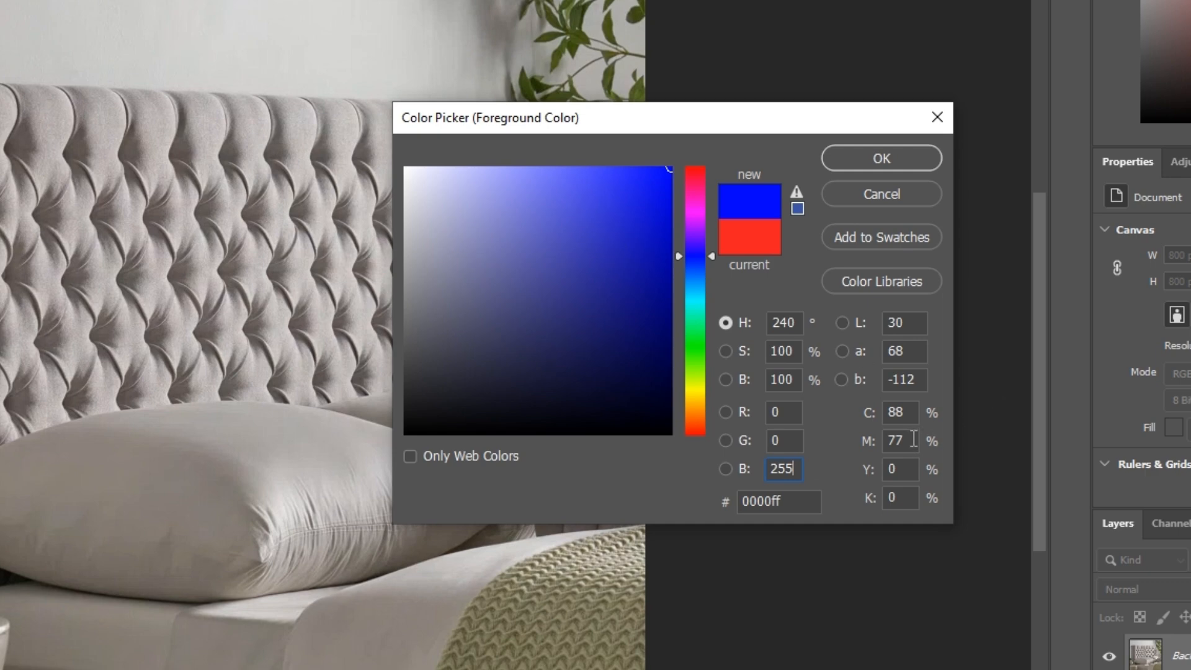
Step: Mix a red in CMYK by setting C to 0%, M to 100% and Y to 100%
click(911, 412)
text(0)
key(Tab)
text(10)
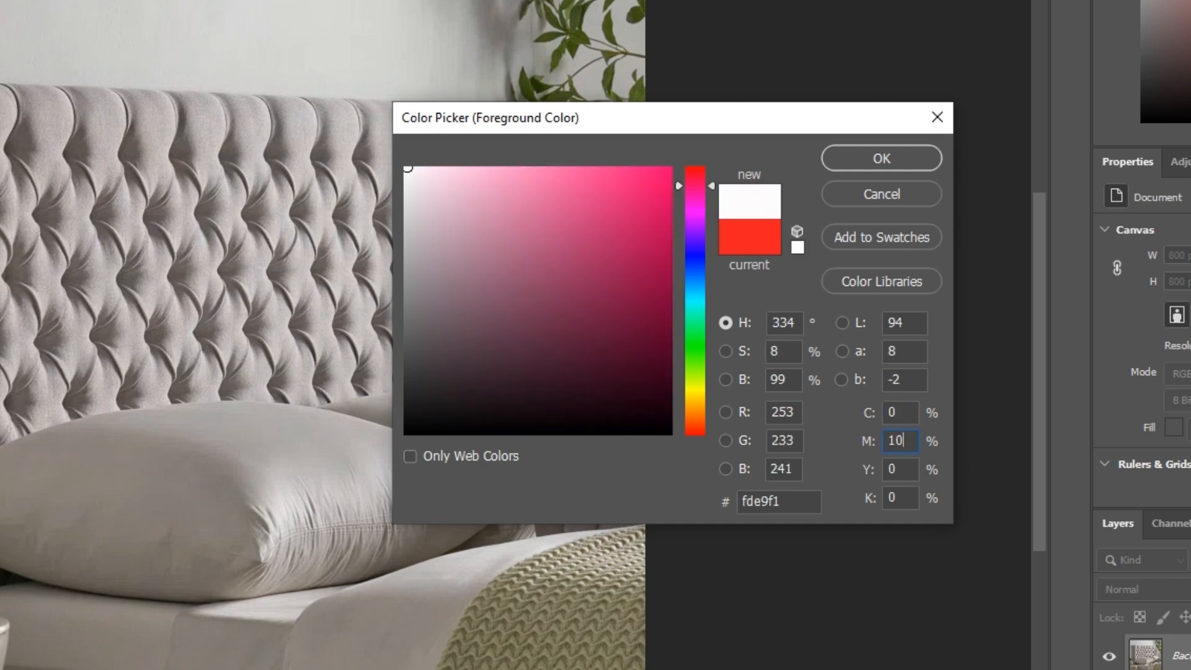
text(0)
key(Tab)
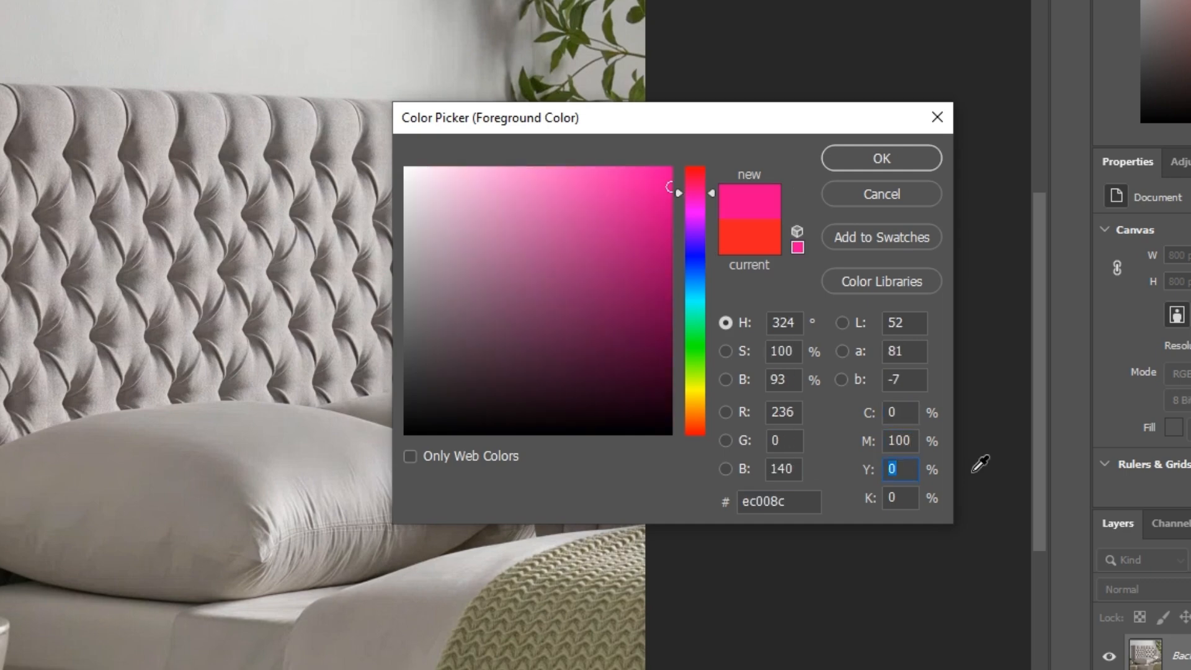
text(100)
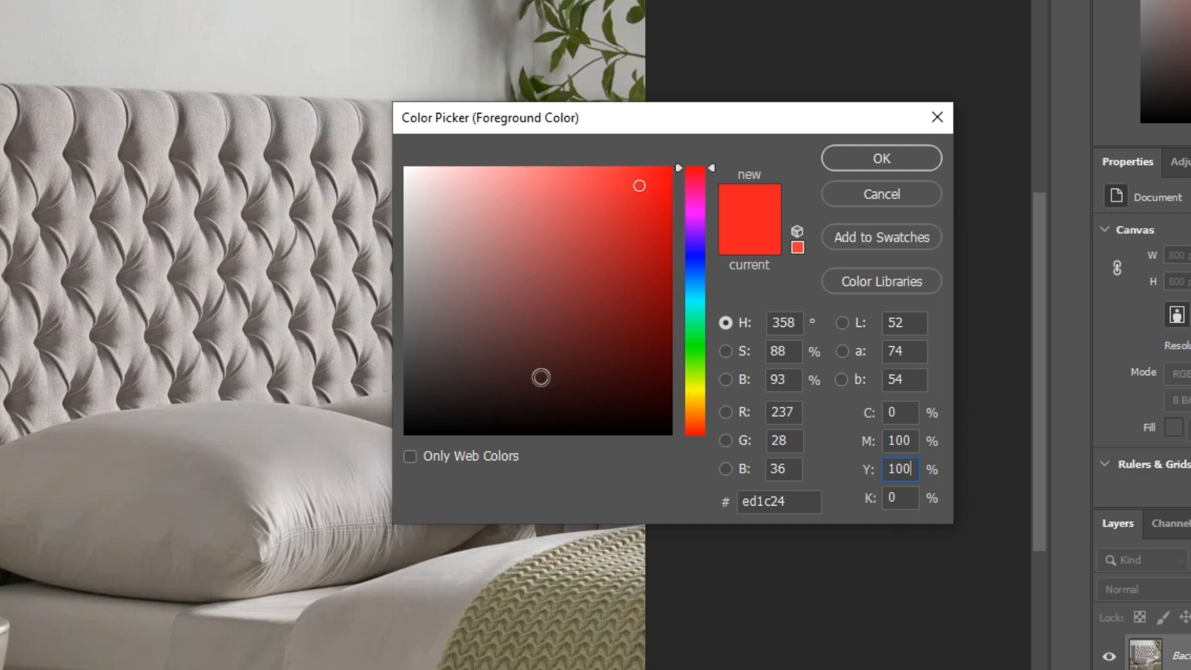
Step: Darken the red by trying K at 30% and 65%, and cancel the Color Picker
click(911, 497)
text(30)
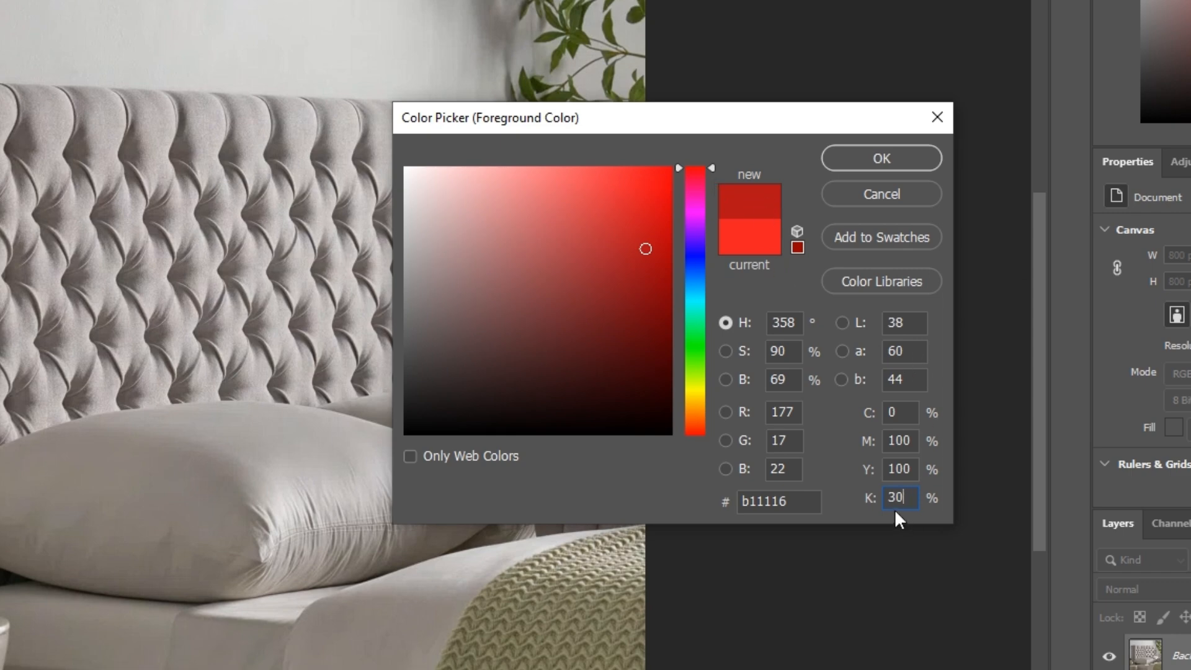
drag(906, 497, 868, 497)
text(65)
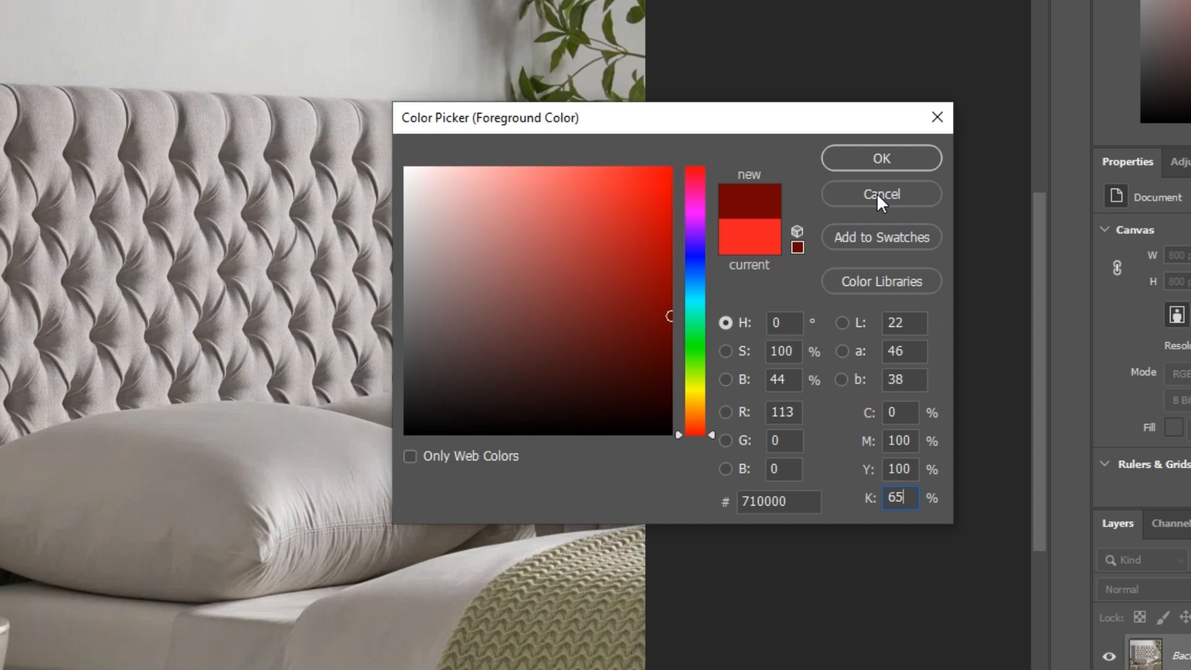
click(901, 196)
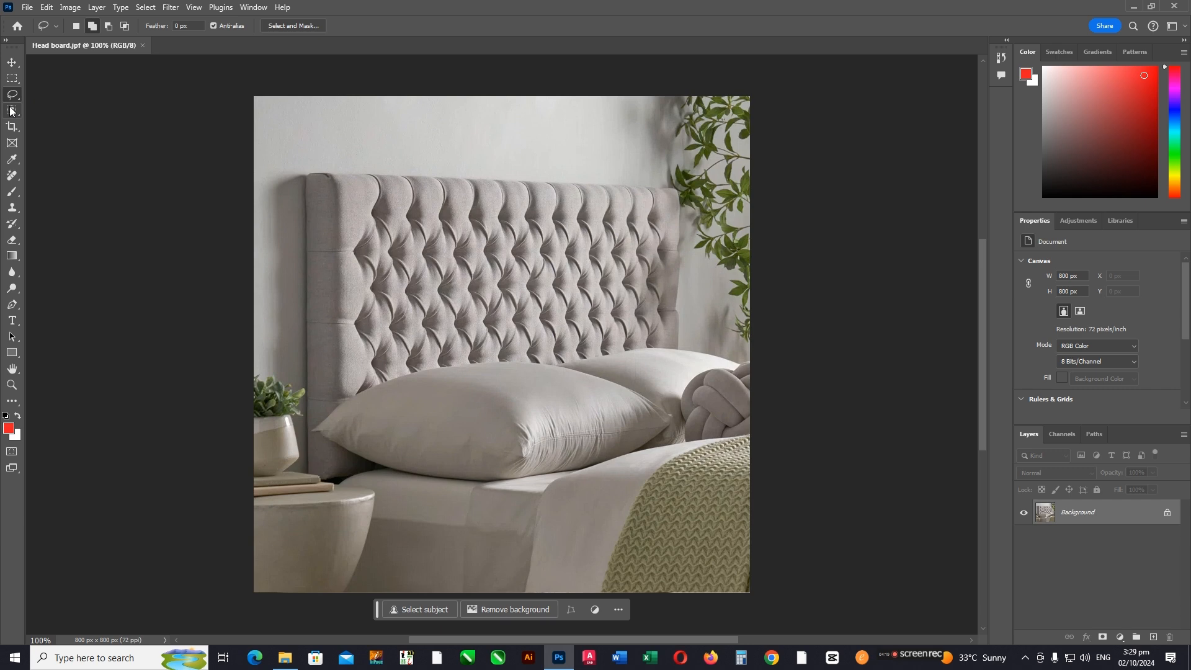
Step: Select the tufted headboard with the Object Selection tool by framing it in a rectangle
drag(11, 111, 62, 114)
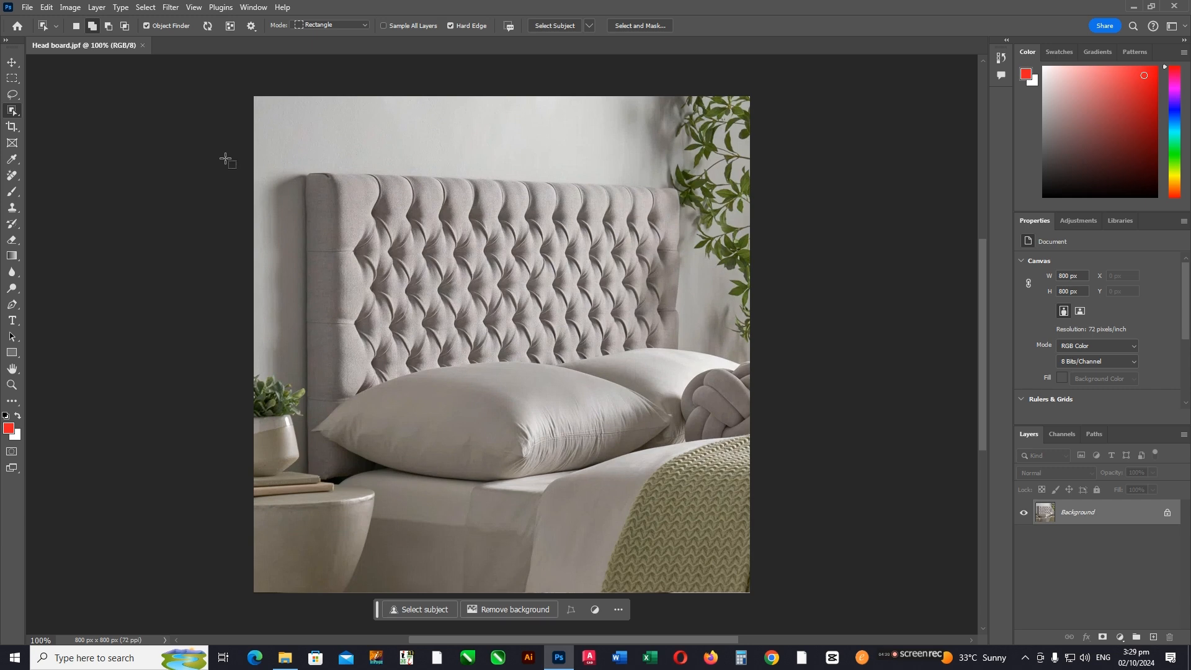
drag(305, 151, 685, 478)
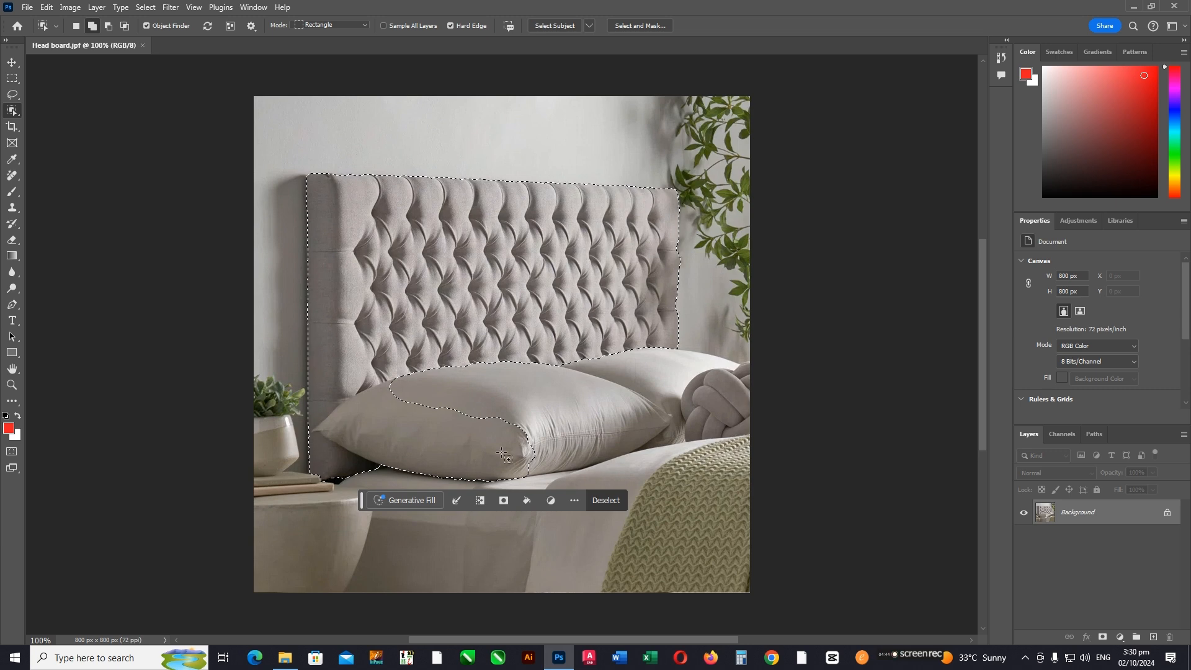
Step: Subtract the wrongly included area of the front pillow from the headboard selection with the Lasso tool
key(ctrl+plus)
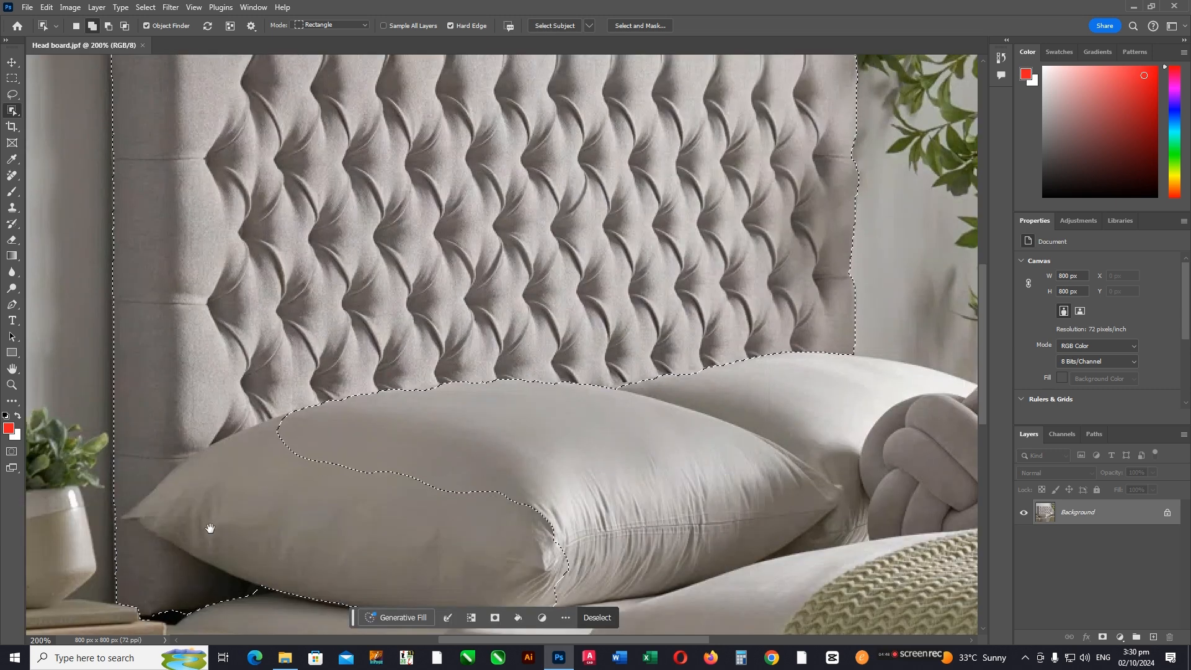
drag(208, 527, 377, 387)
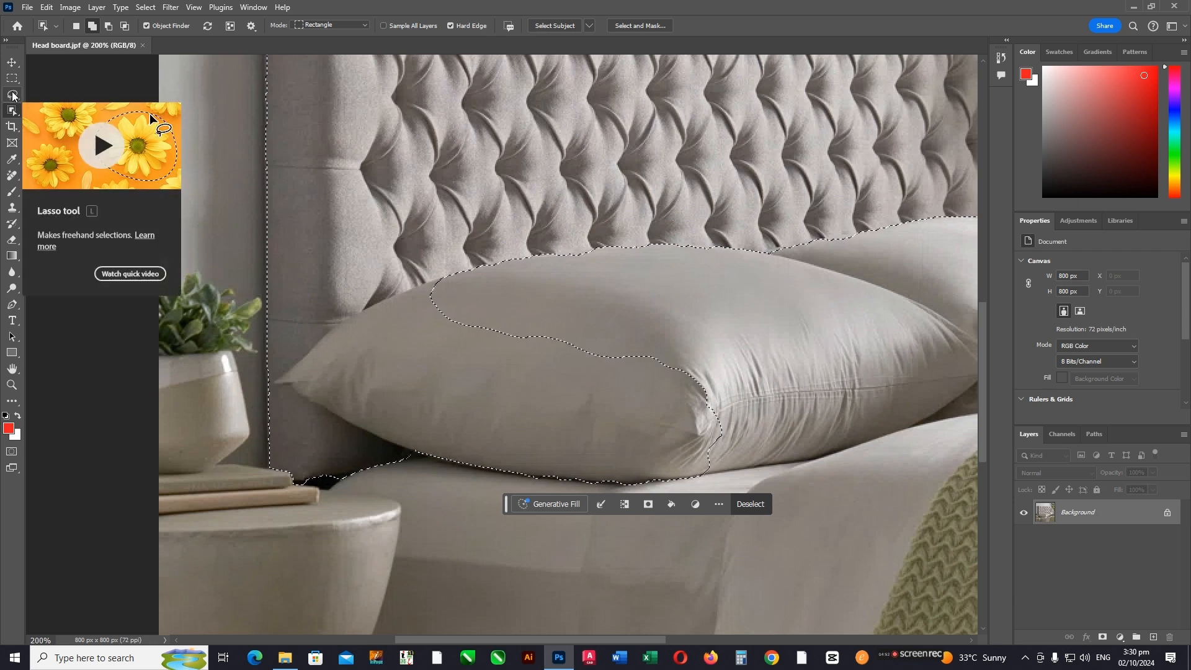
click(13, 95)
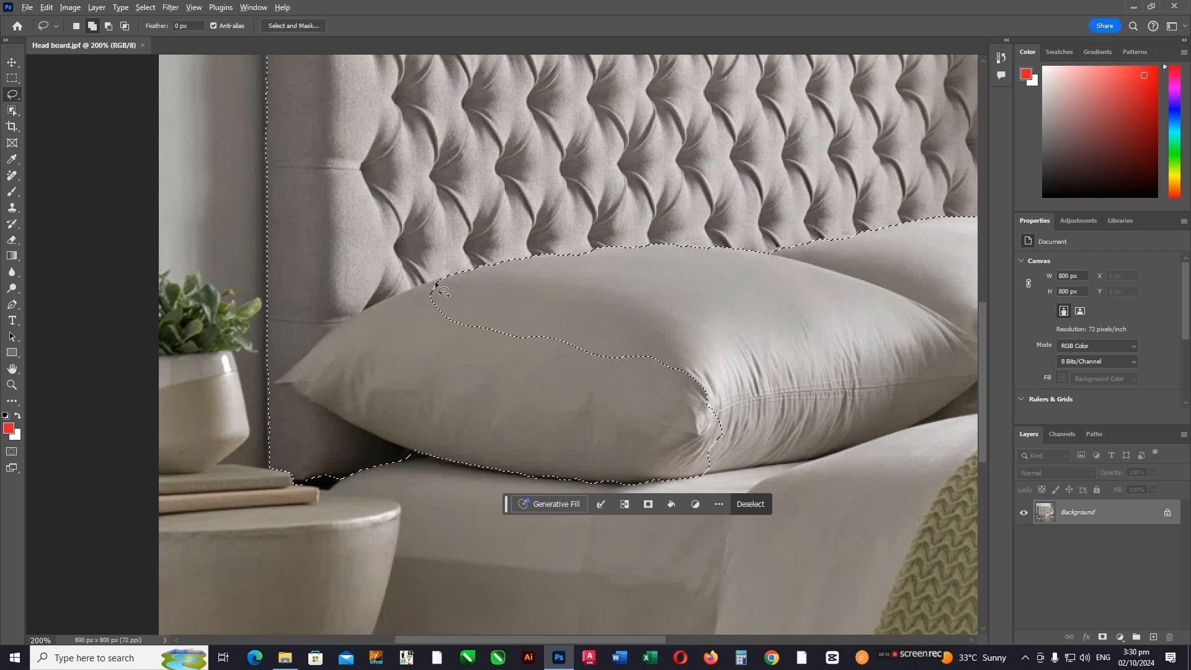
key(alt)
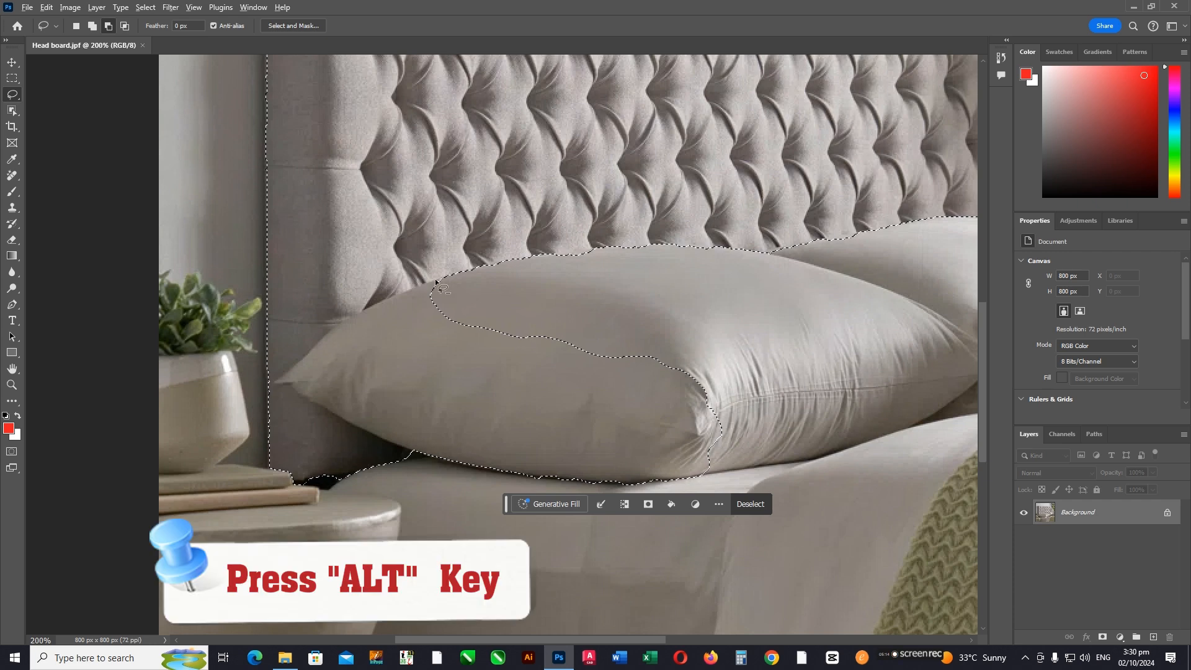
mouse_move(432, 281)
mouse_down()
mouse_move(669, 331)
mouse_move(716, 375)
mouse_move(731, 455)
mouse_move(707, 486)
mouse_move(660, 503)
mouse_move(546, 503)
mouse_move(423, 468)
mouse_move(405, 447)
mouse_move(274, 385)
mouse_move(367, 309)
mouse_move(382, 303)
mouse_move(345, 327)
mouse_move(433, 283)
mouse_up()
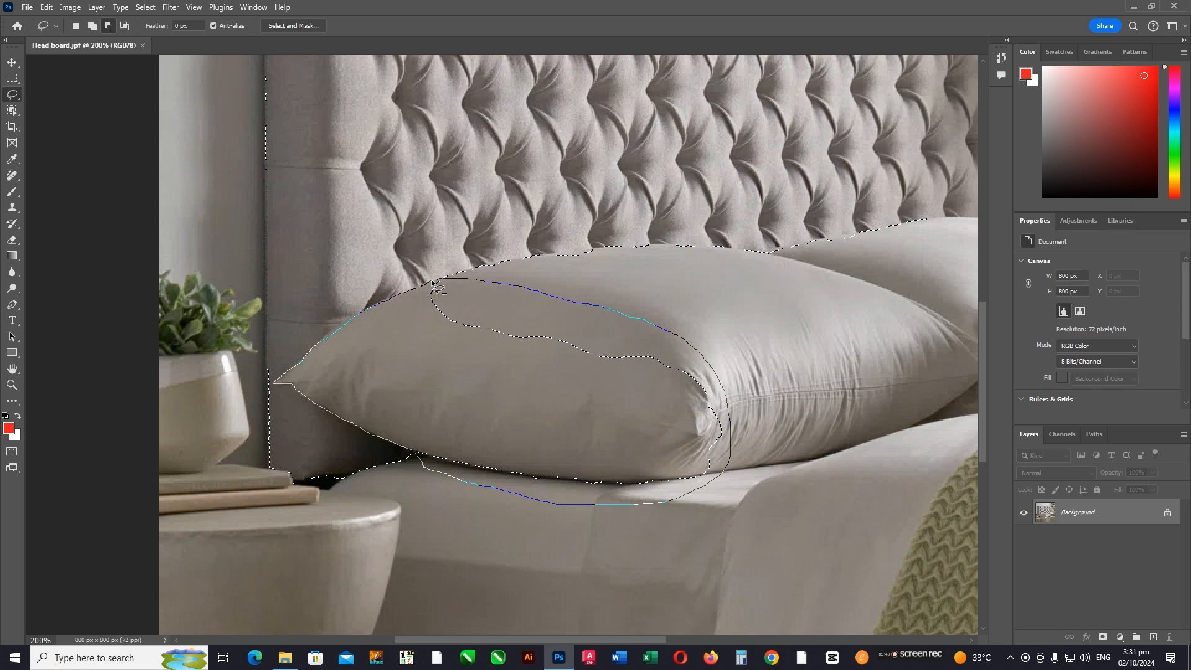
drag(432, 282, 434, 285)
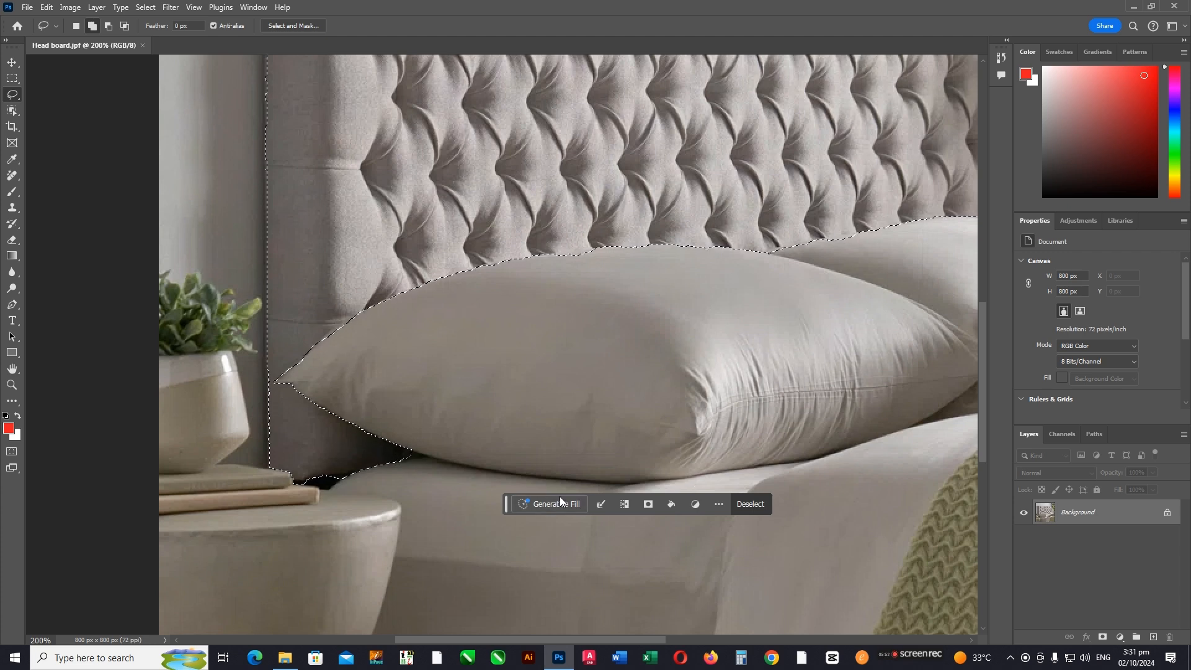
key(ctrl+minus)
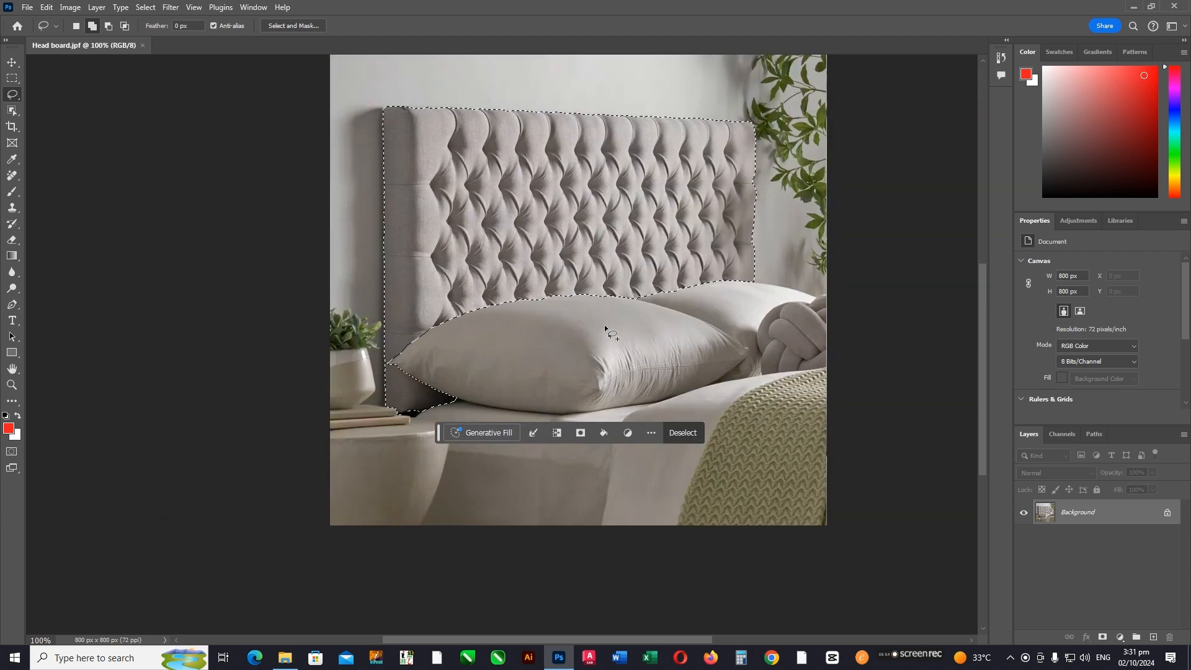
mouse_move(564, 237)
mouse_down()
mouse_move(540, 343)
mouse_move(524, 307)
mouse_up()
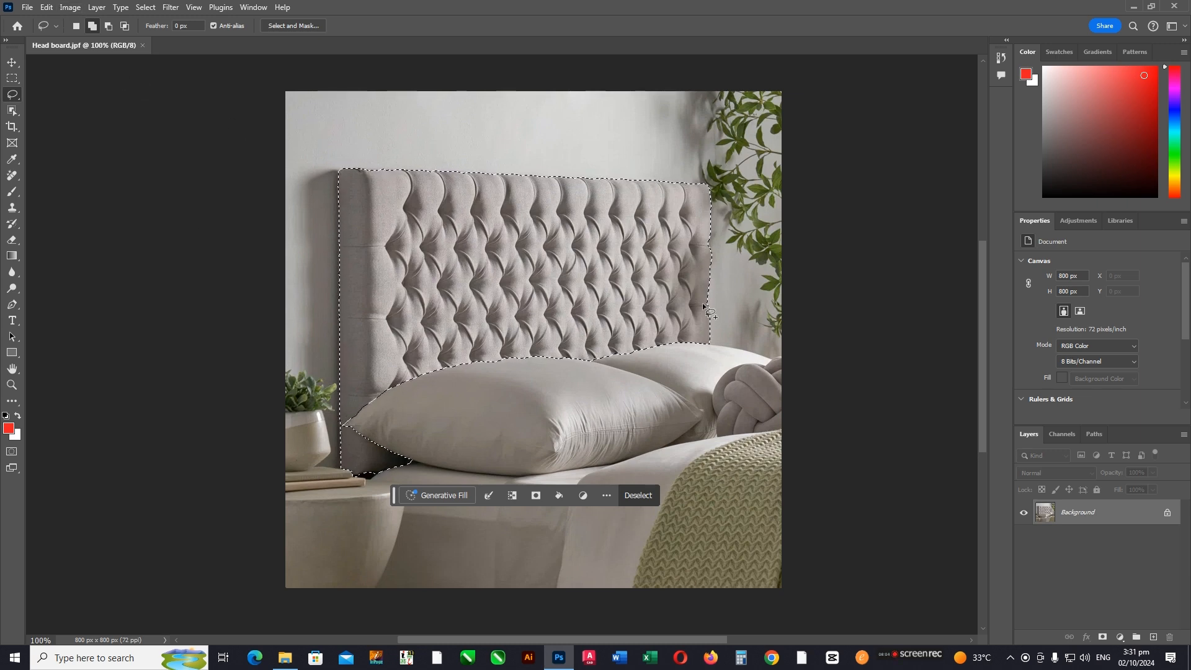
Step: Try a Brightness/Contrast adjustment on the selected headboard with brightness at 89 and -5, and cancel it
click(67, 8)
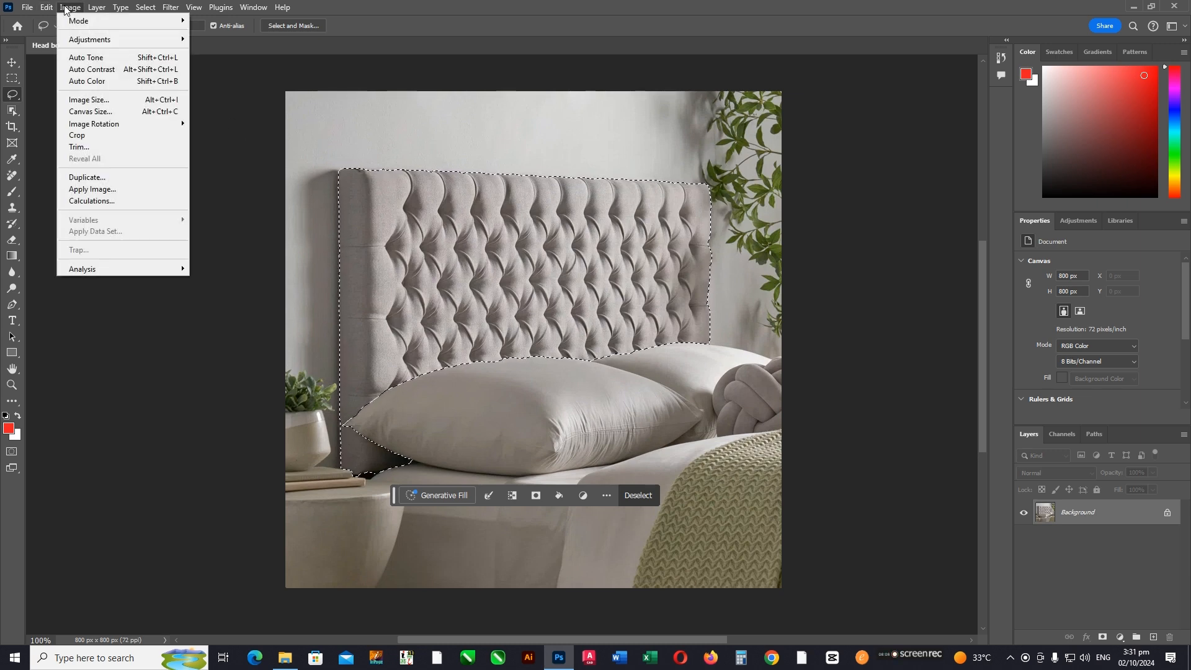
mouse_move(85, 42)
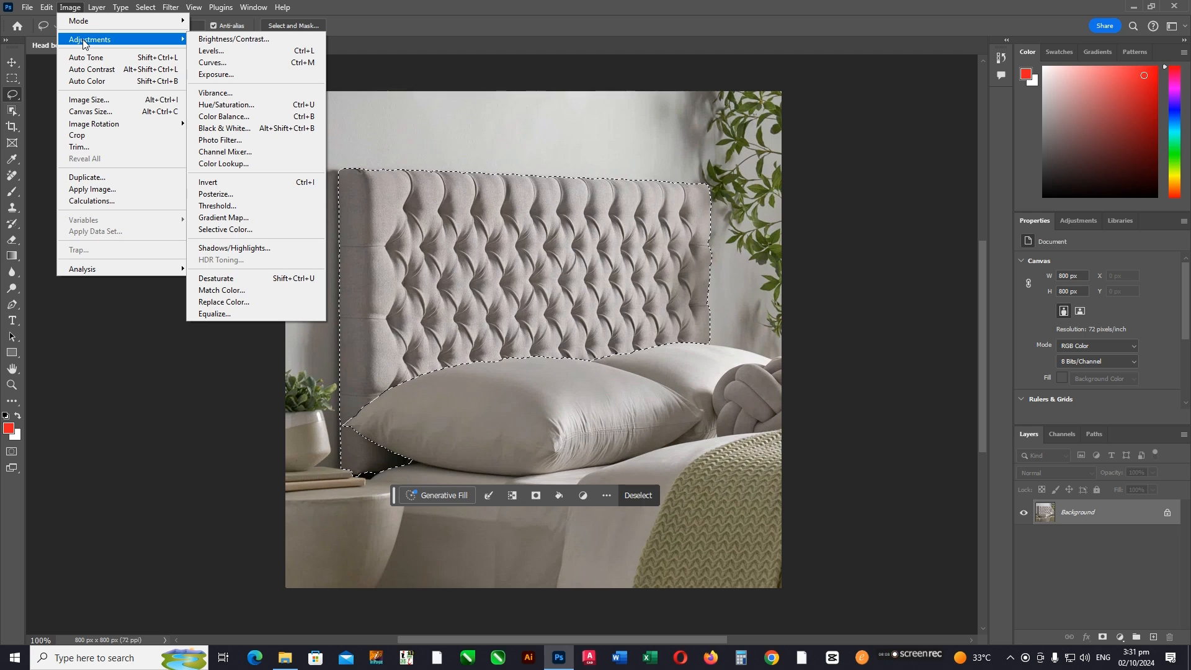
click(211, 41)
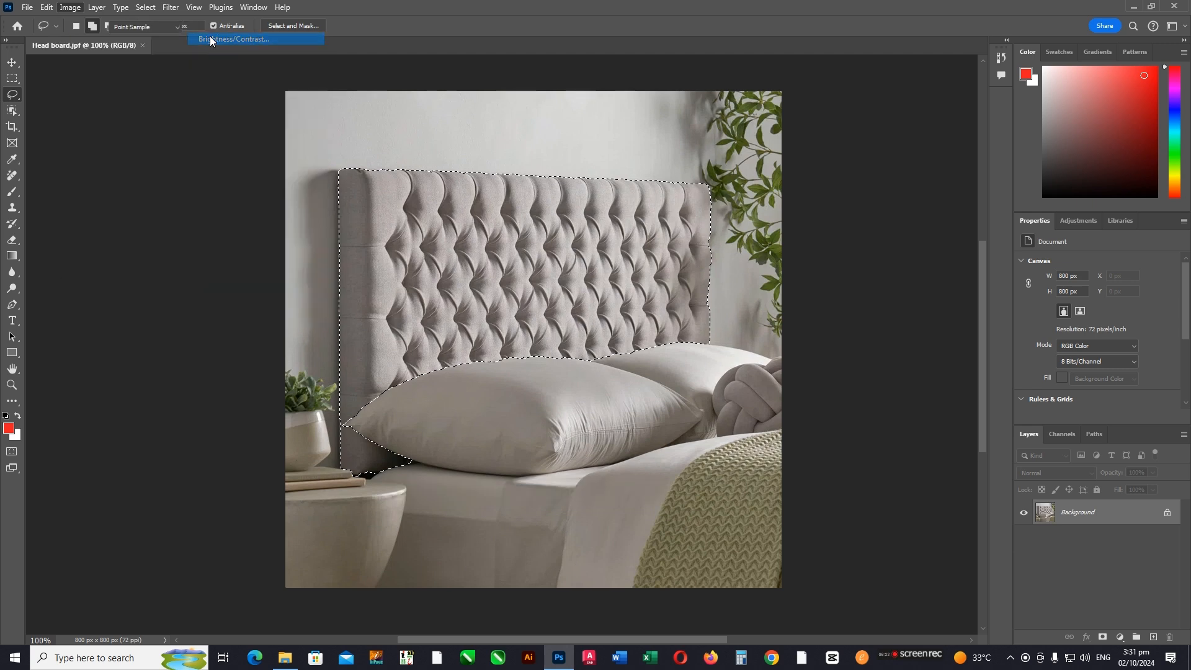
drag(720, 103, 847, 294)
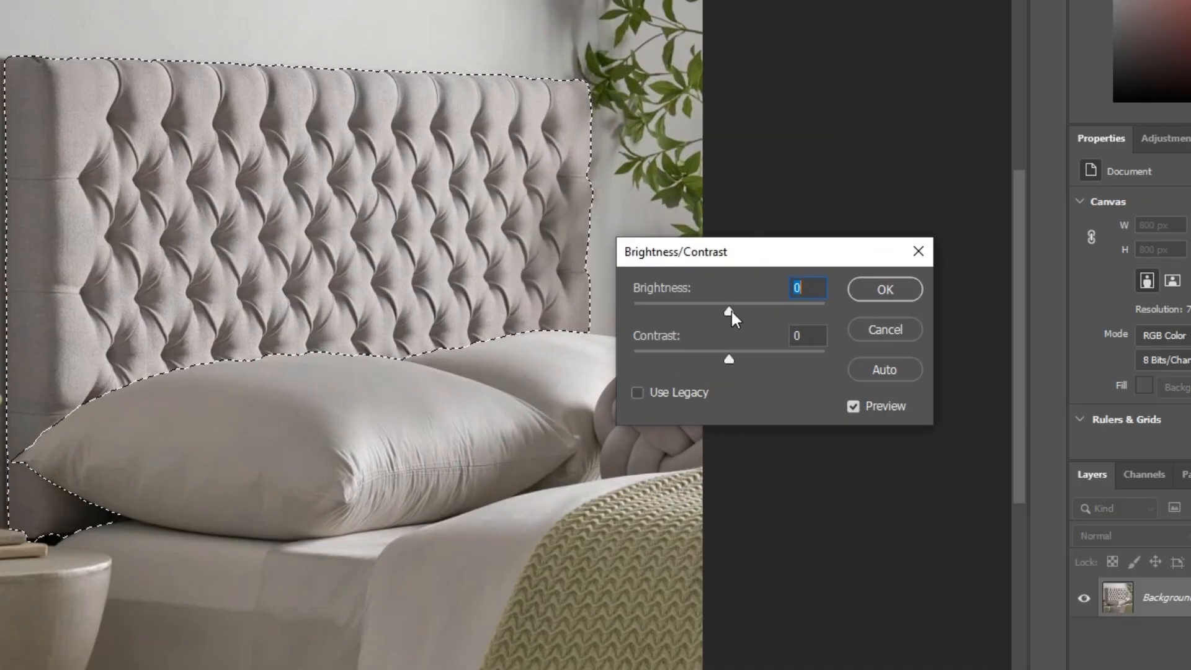
drag(731, 313, 768, 312)
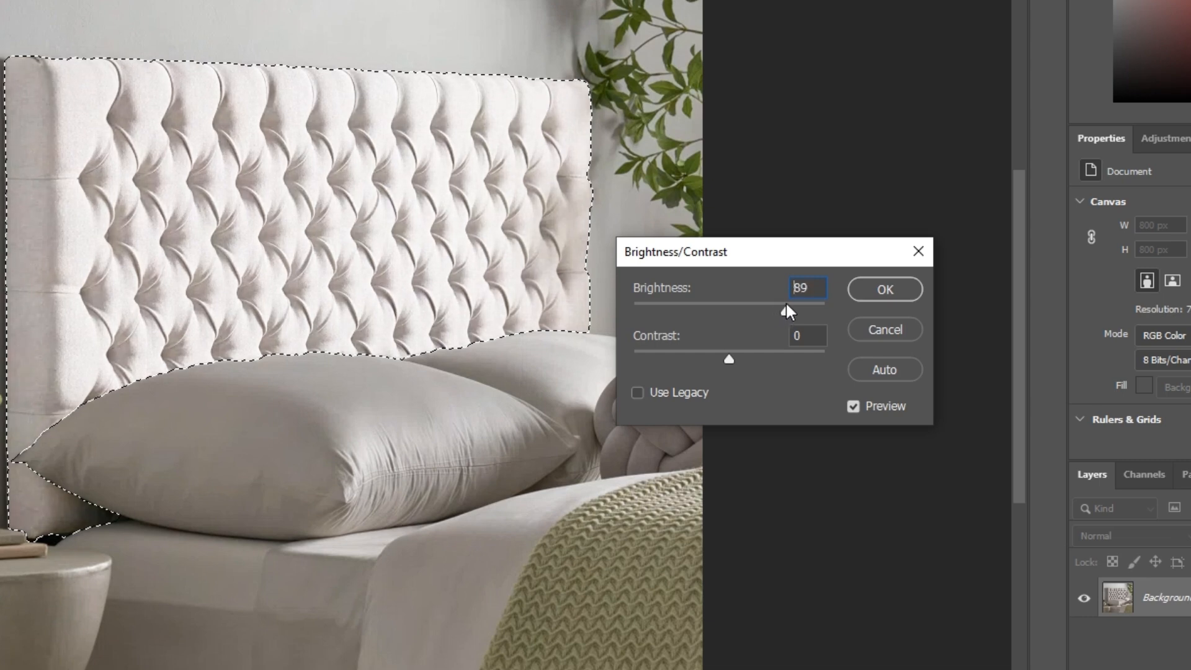
drag(783, 304, 727, 304)
click(881, 330)
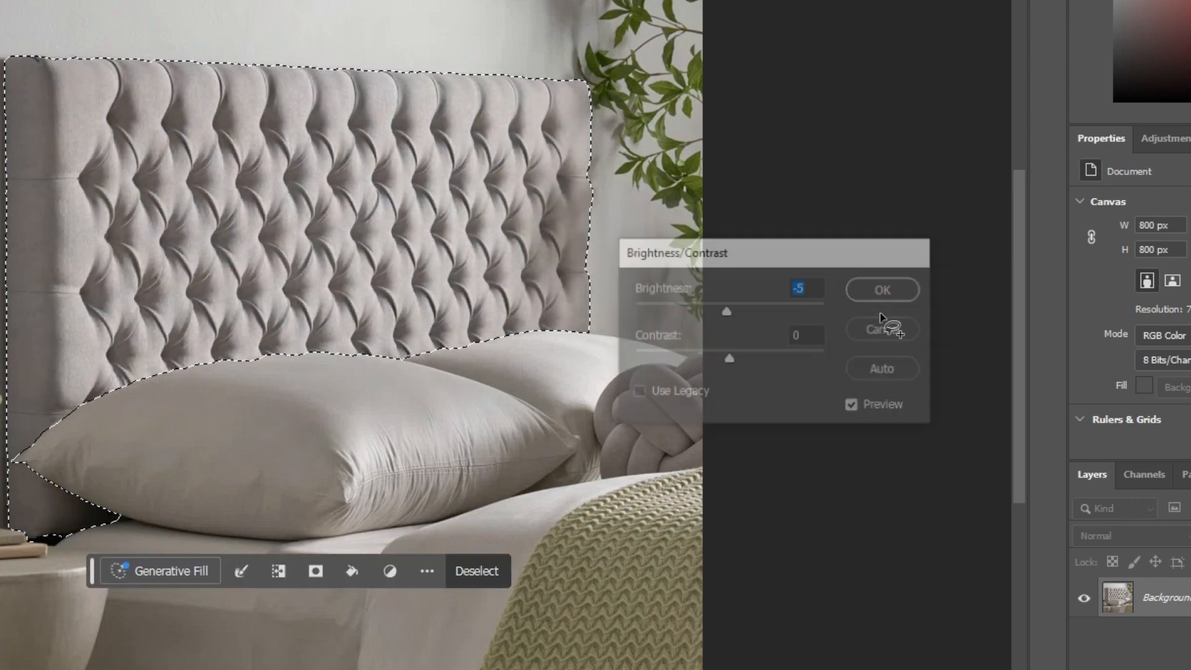
Step: Try a Levels adjustment on the selected headboard with the midtone input at 1.13, and cancel it
click(70, 7)
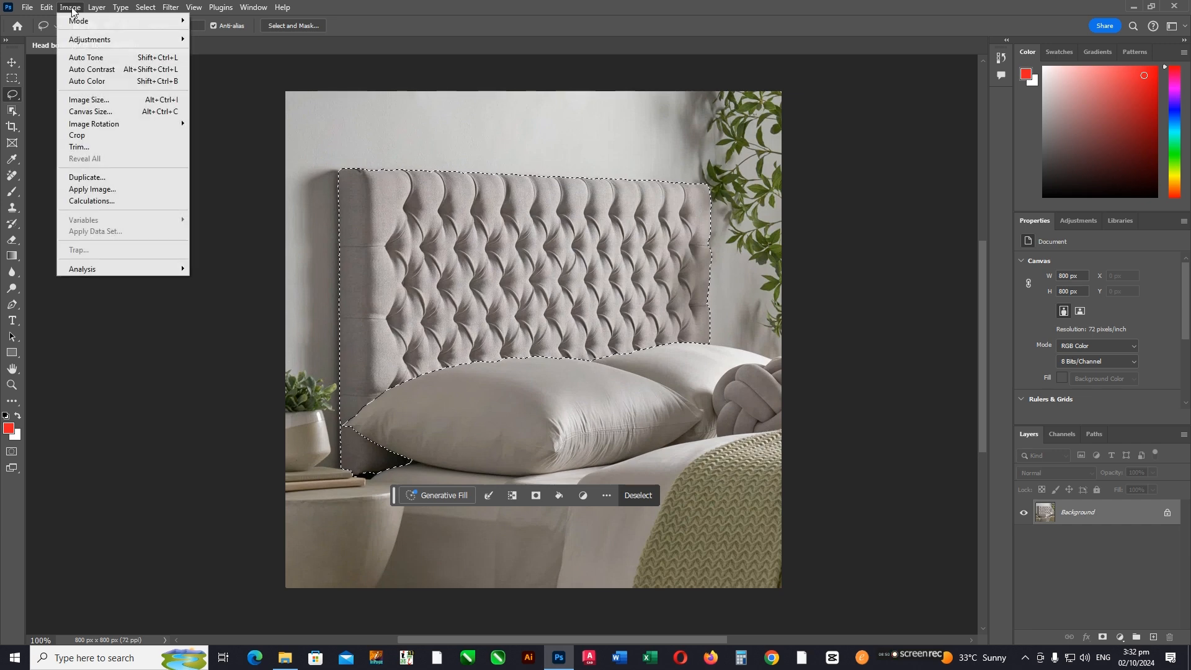
mouse_move(99, 43)
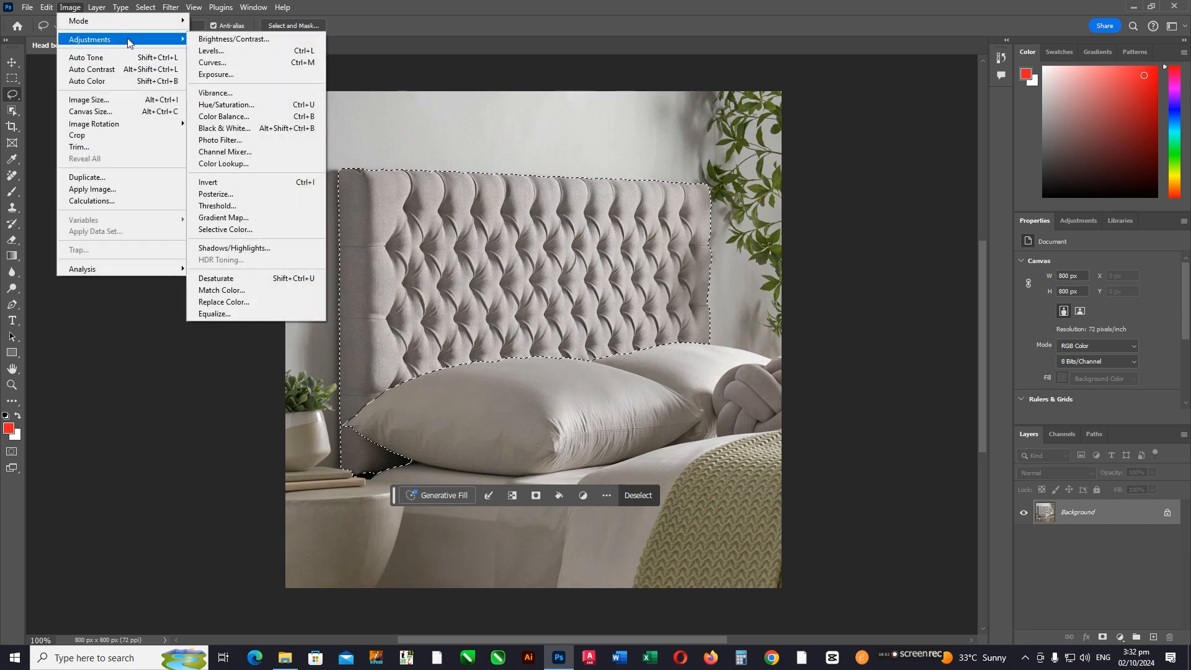
click(231, 52)
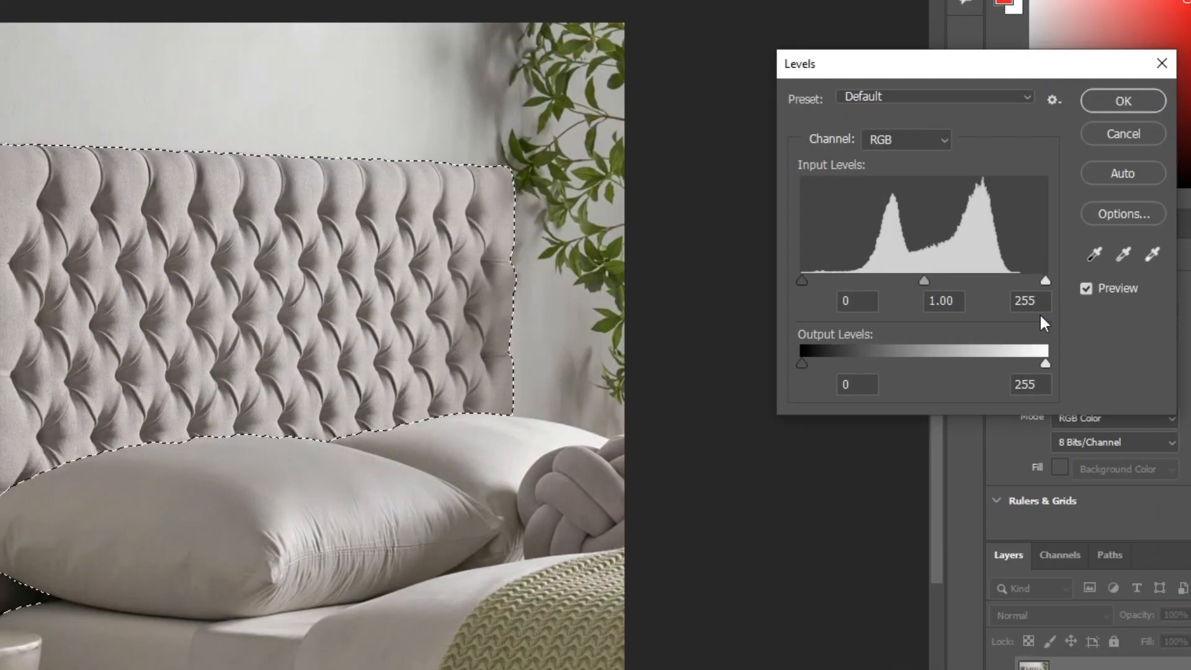
mouse_move(925, 280)
mouse_down()
mouse_move(850, 280)
mouse_move(956, 279)
mouse_move(839, 280)
mouse_move(990, 287)
mouse_move(913, 281)
mouse_up()
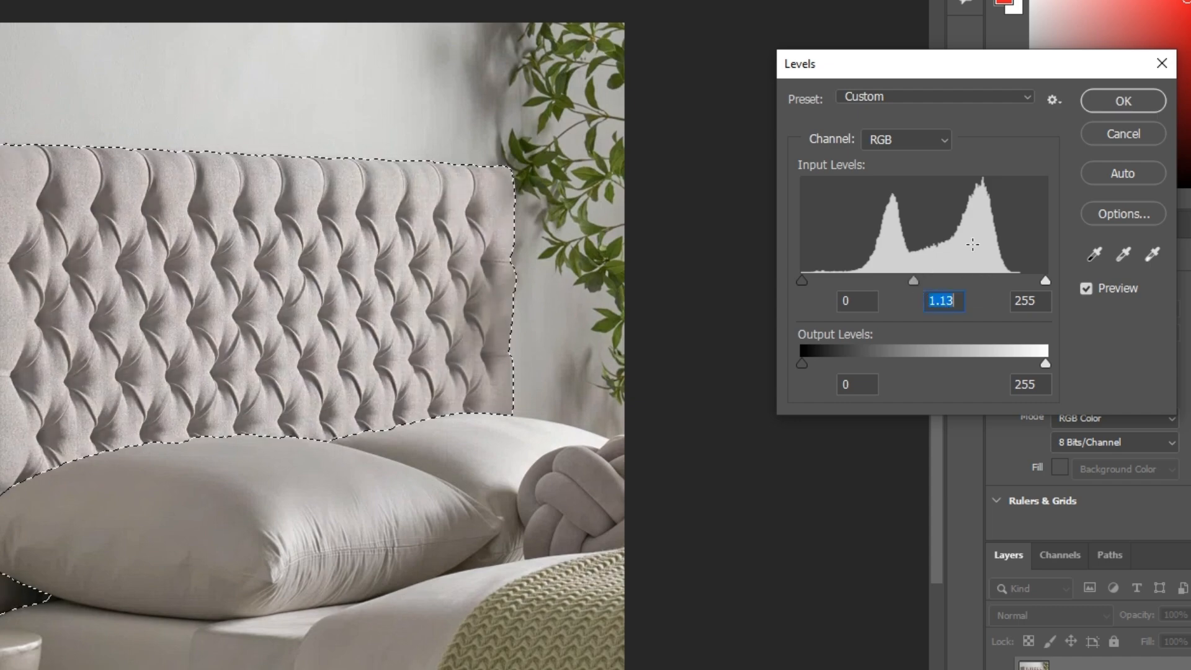
click(1127, 132)
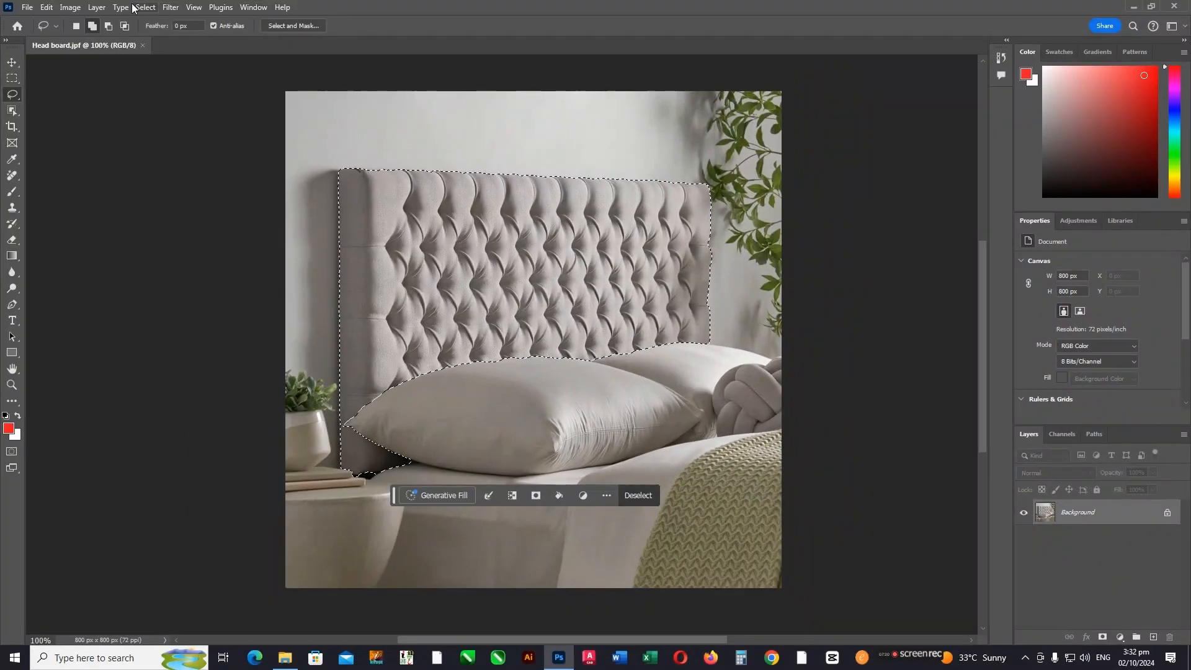
Step: Try Hue/Saturation on the headboard with hue -52, then hue +36 with saturation -46 and +39, and cancel it
click(71, 8)
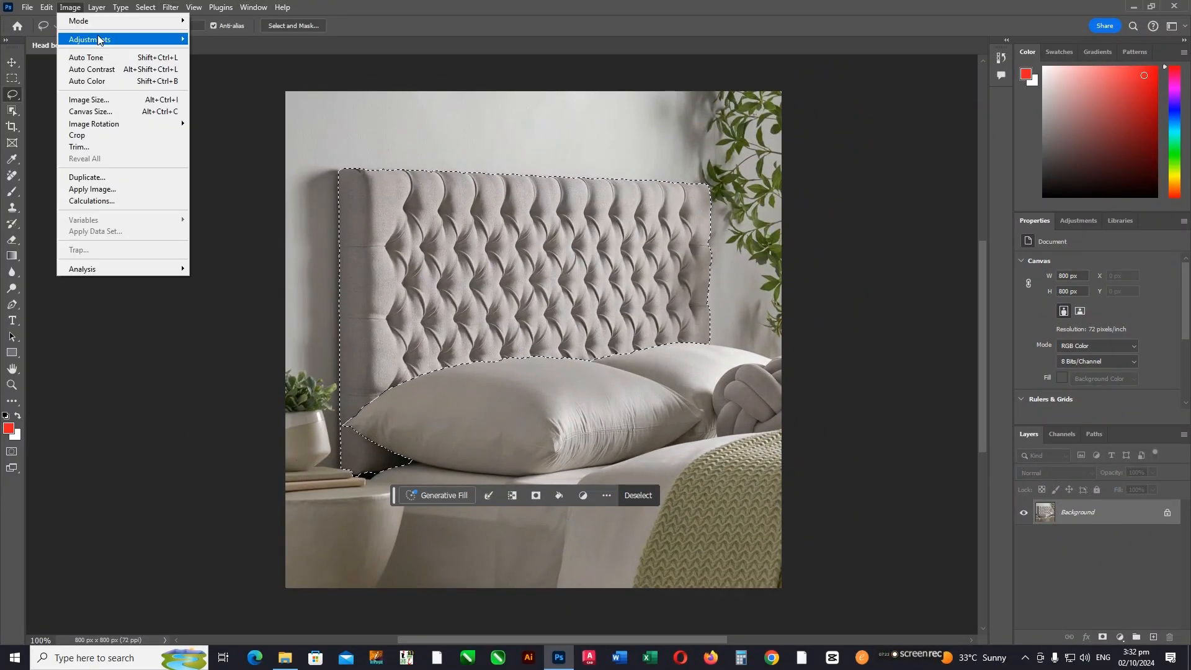
mouse_move(124, 39)
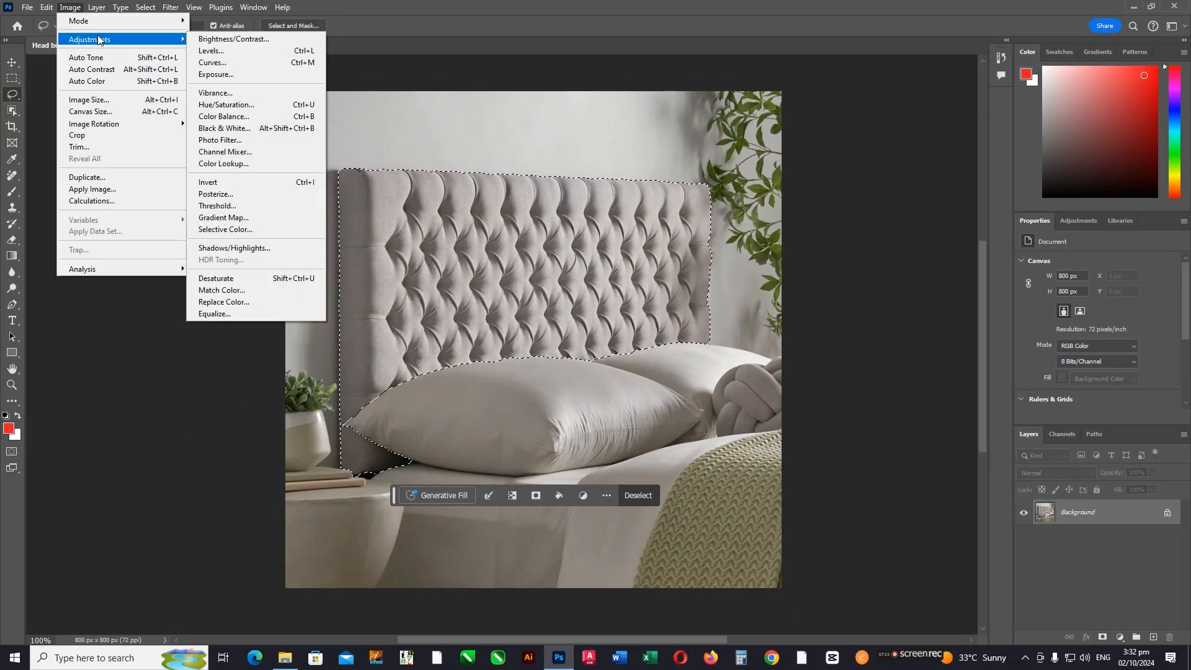
click(265, 108)
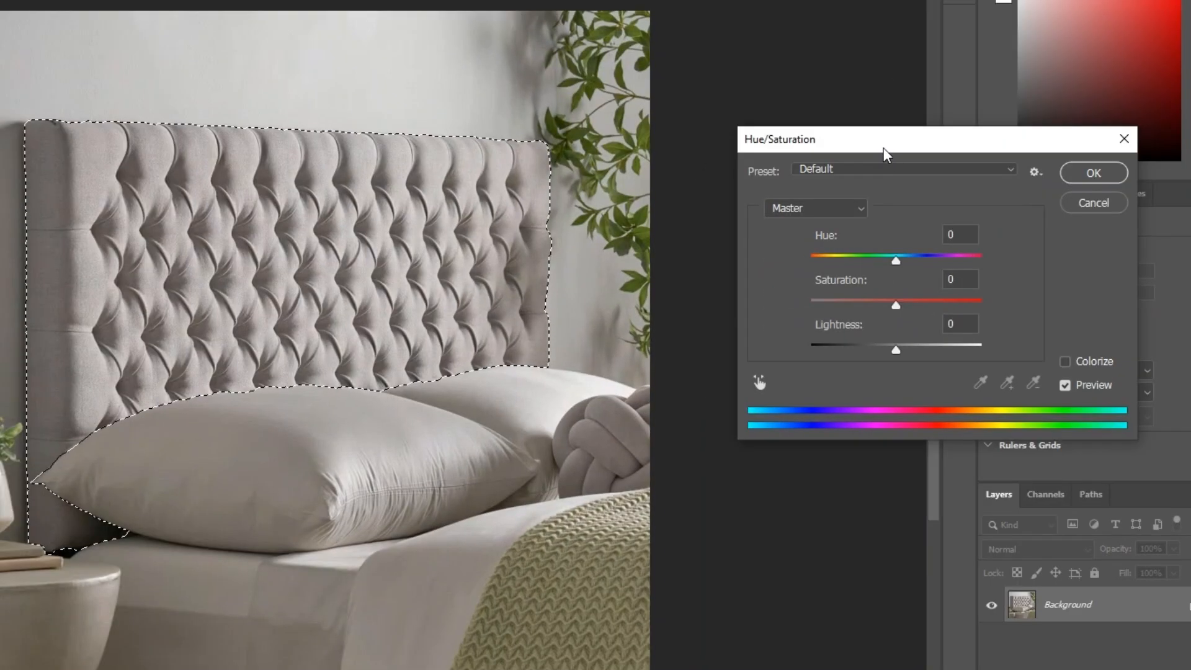
drag(947, 187, 856, 185)
drag(753, 146, 749, 148)
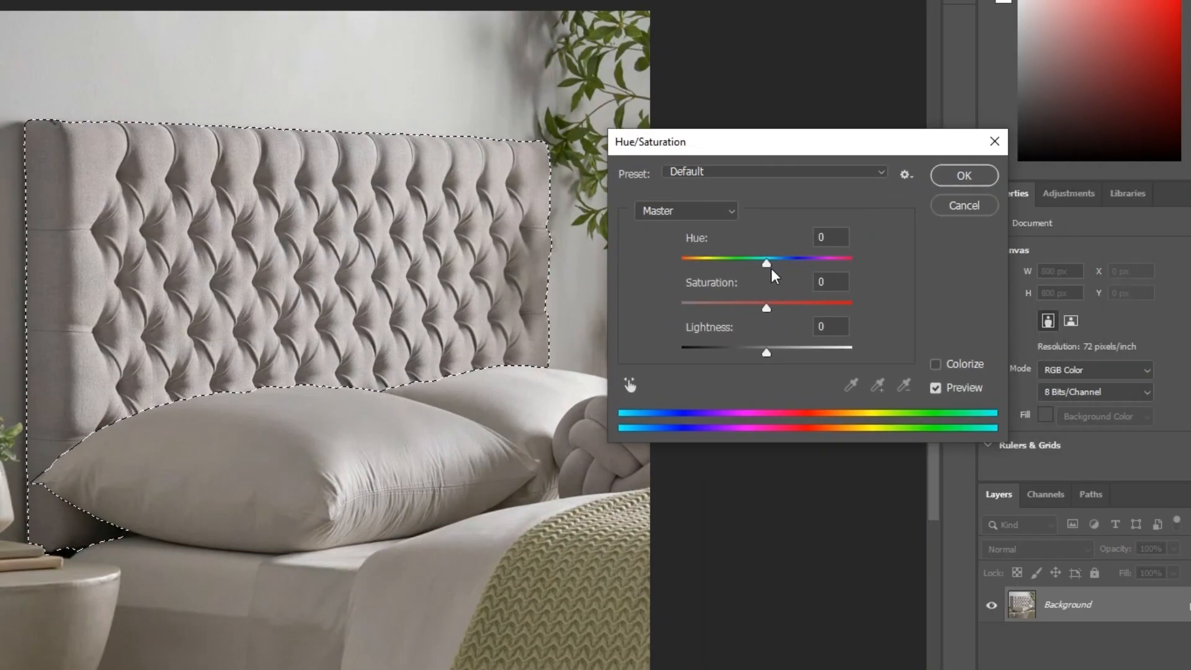
drag(767, 262, 728, 264)
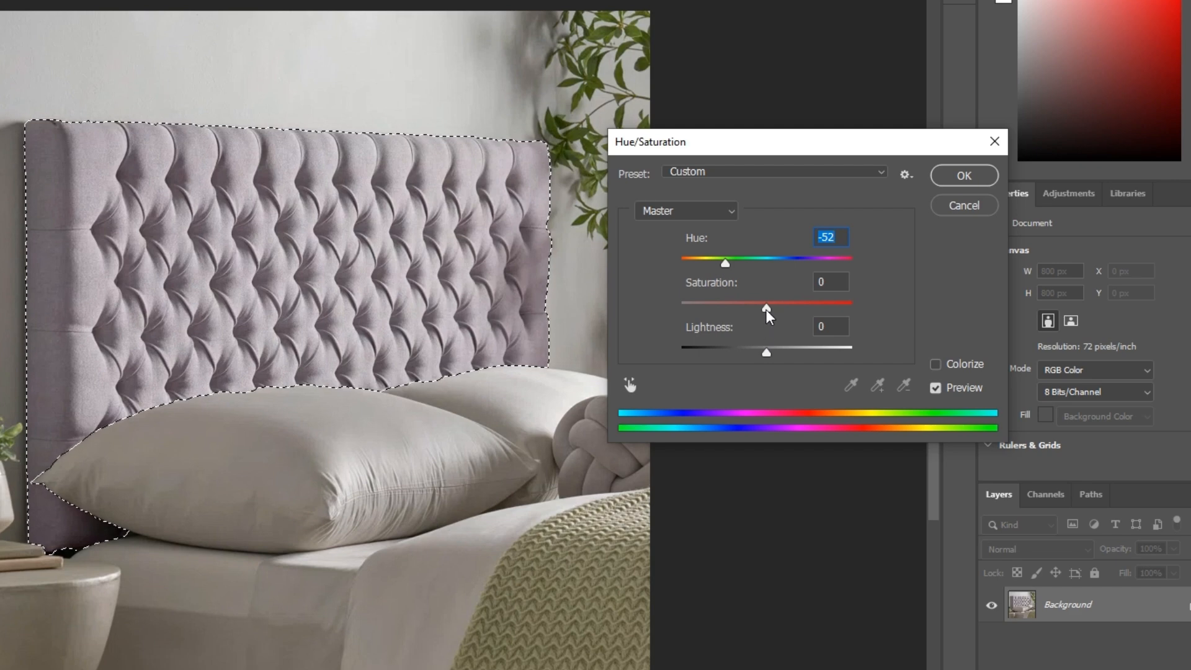
drag(767, 307, 799, 263)
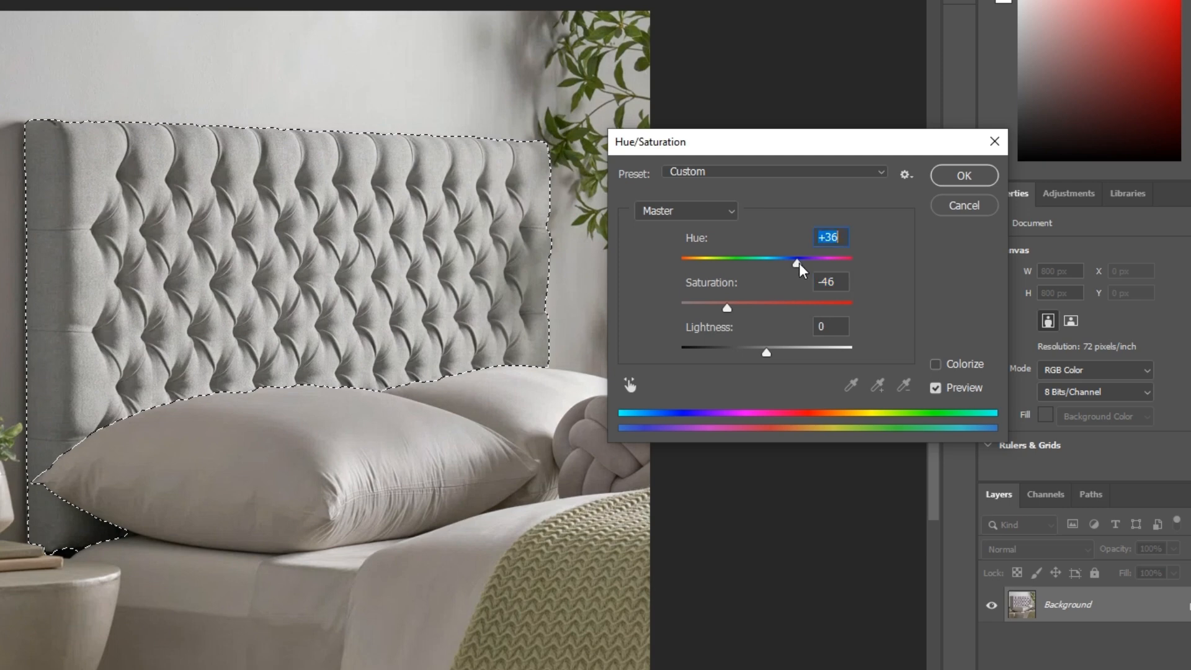
drag(726, 307, 802, 302)
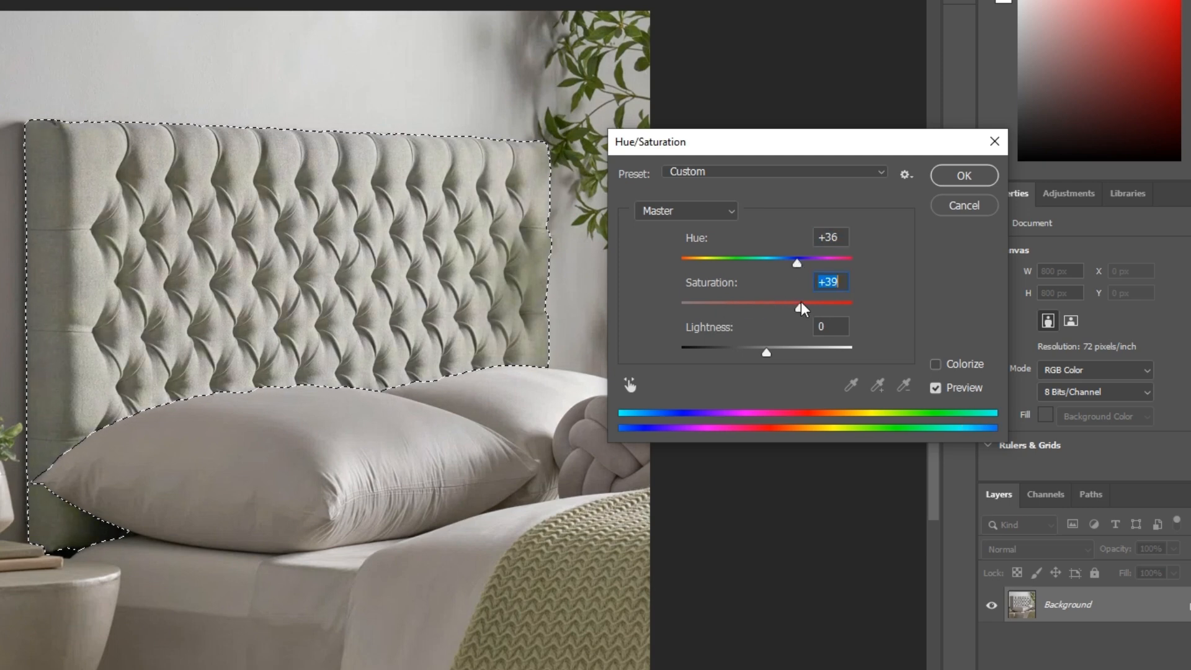
click(957, 211)
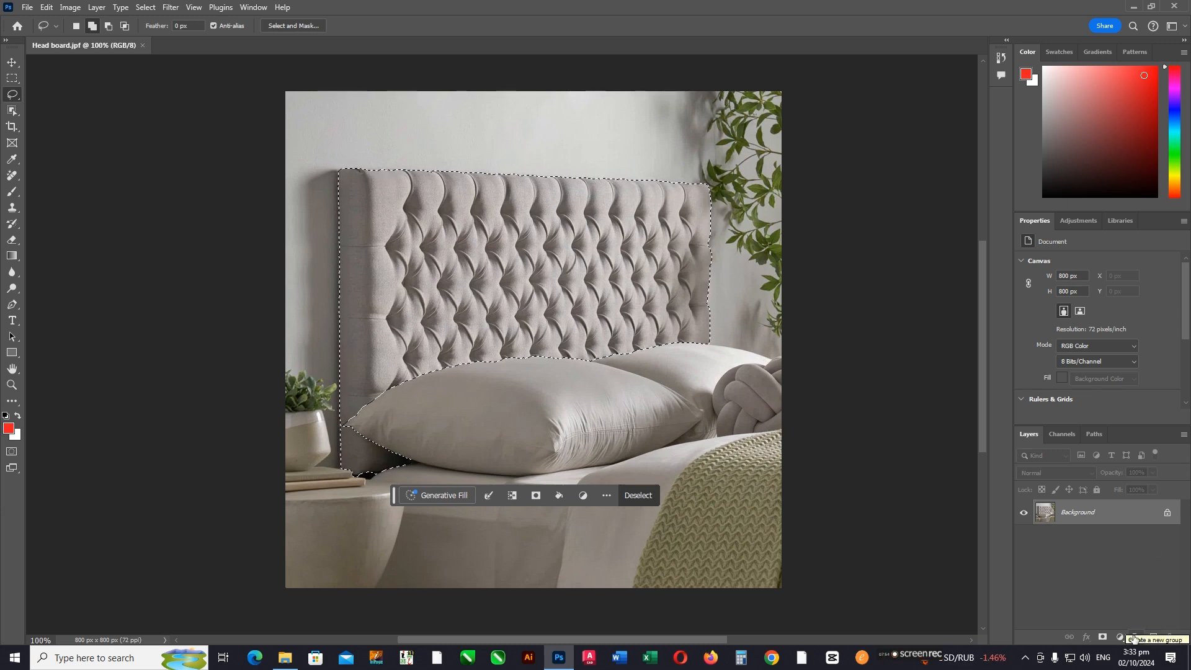
Step: Create a layer group masked to the headboard selection and add a Solid Color fill layer inside it
click(1135, 638)
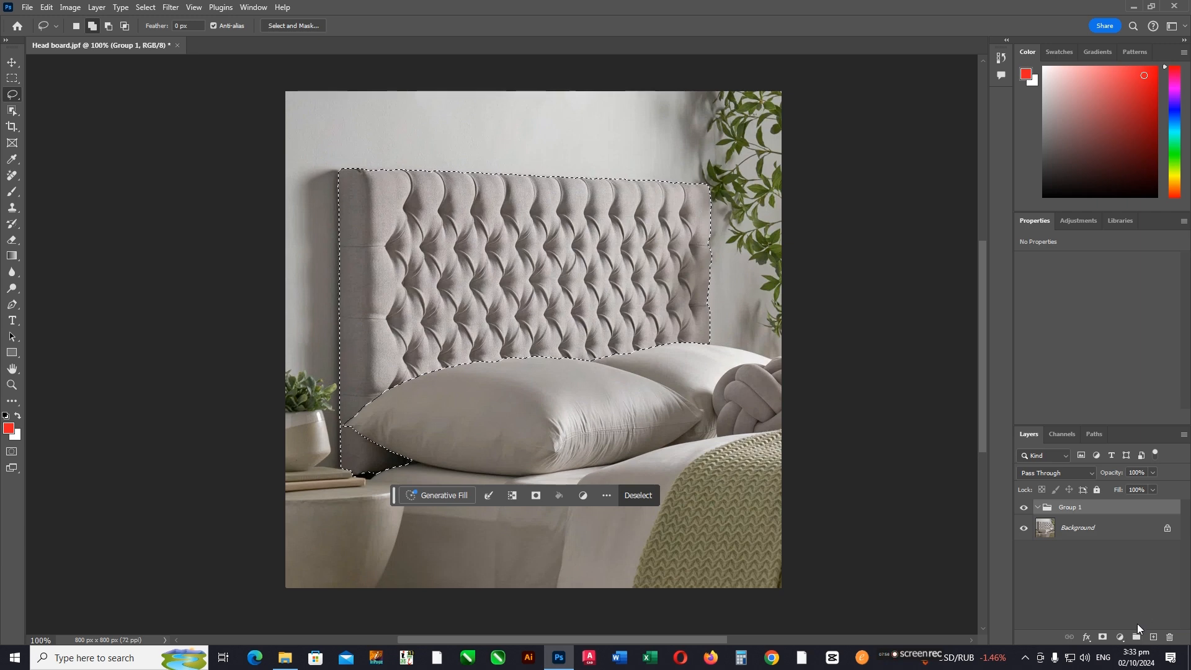
click(1103, 638)
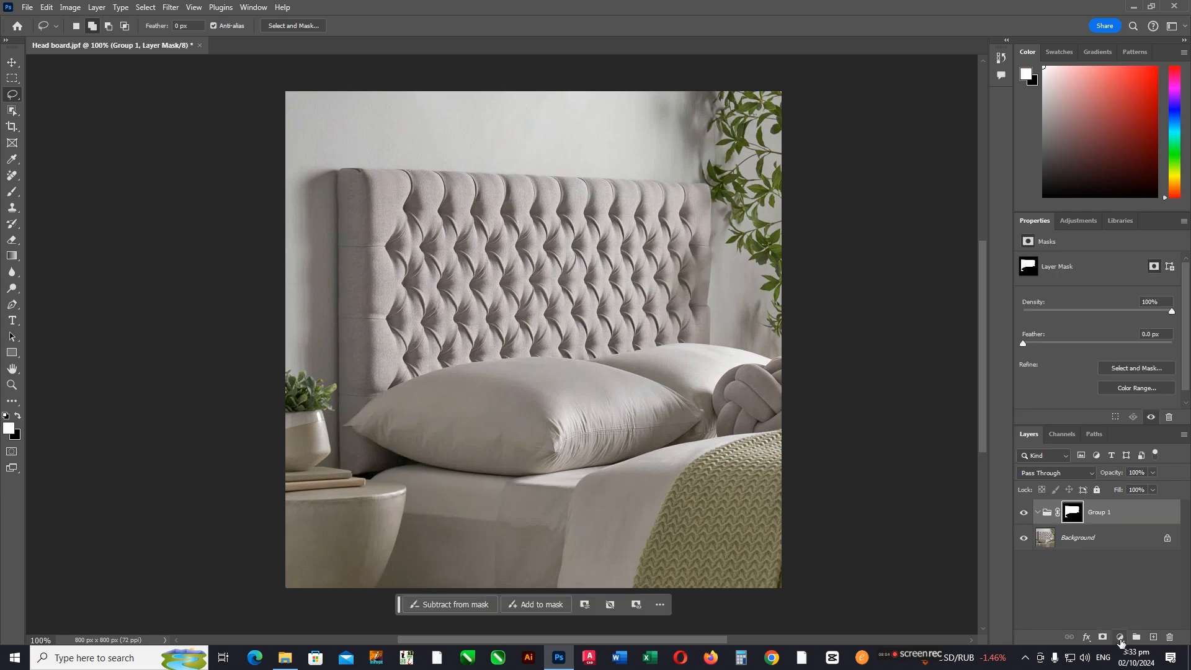
click(1121, 638)
click(1119, 422)
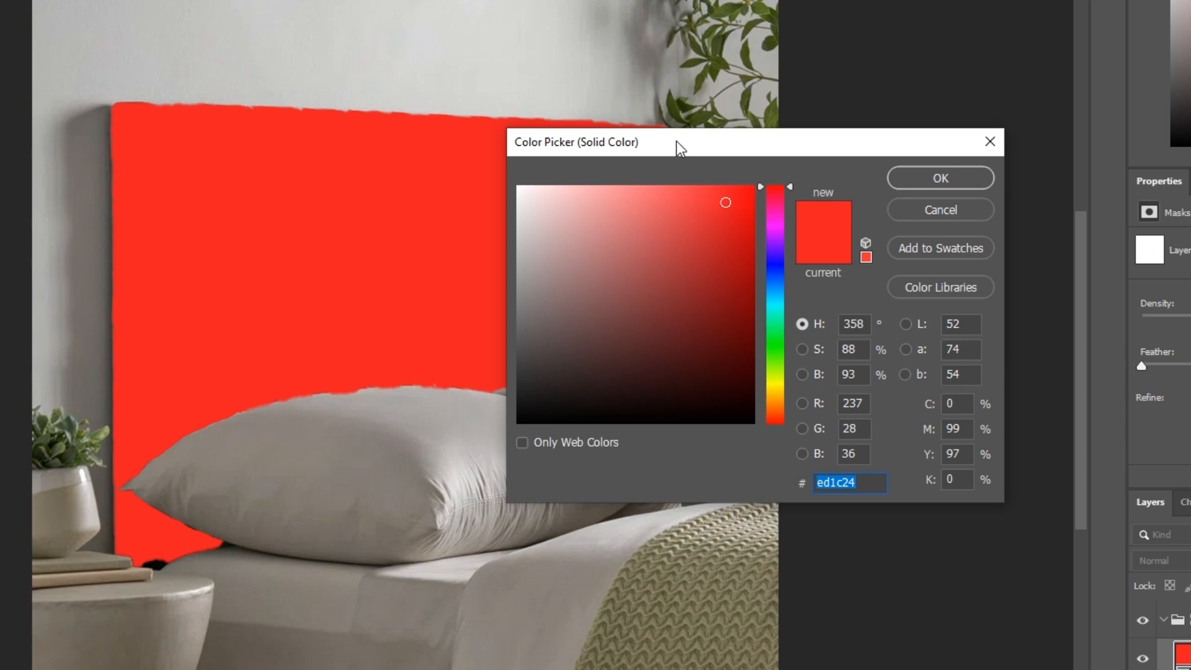
Step: Set the headboard's solid fill to pure blue (#0000ff) and its blend mode to Color
drag(677, 146, 804, 124)
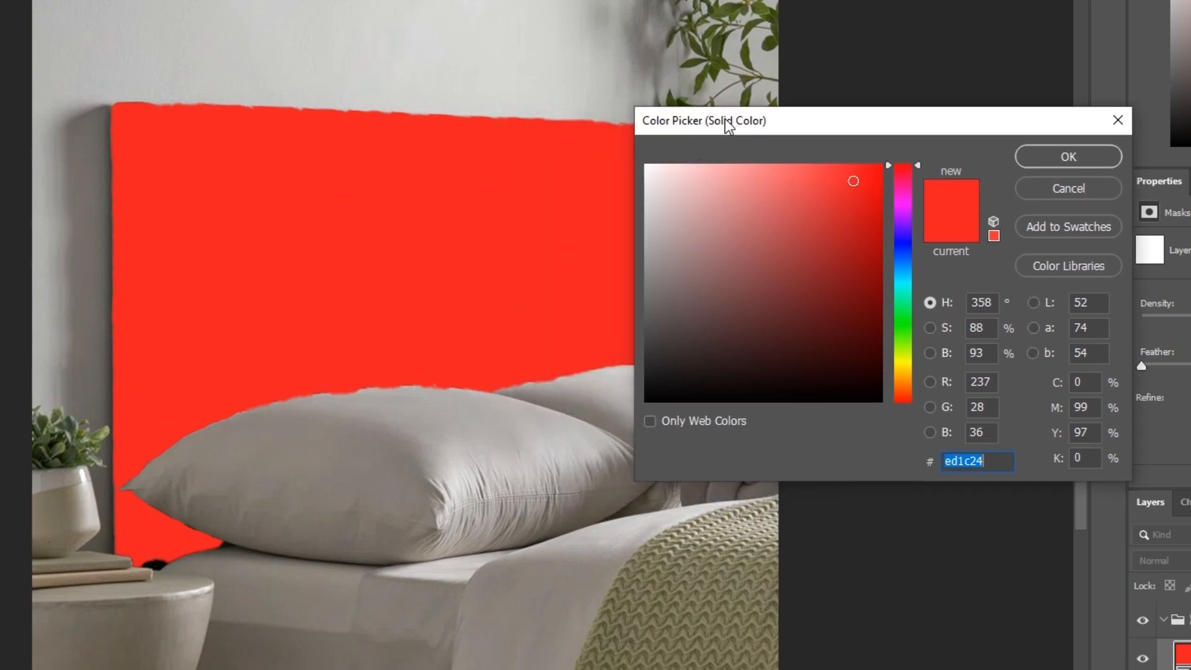
drag(725, 117, 755, 118)
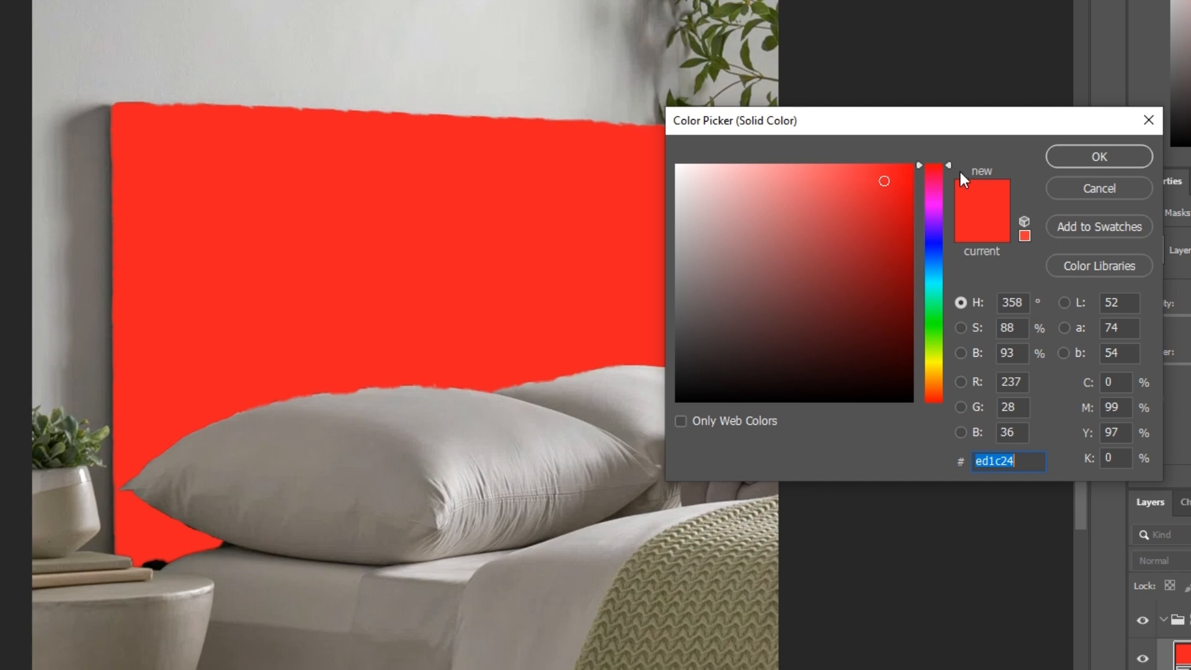
drag(951, 165, 940, 237)
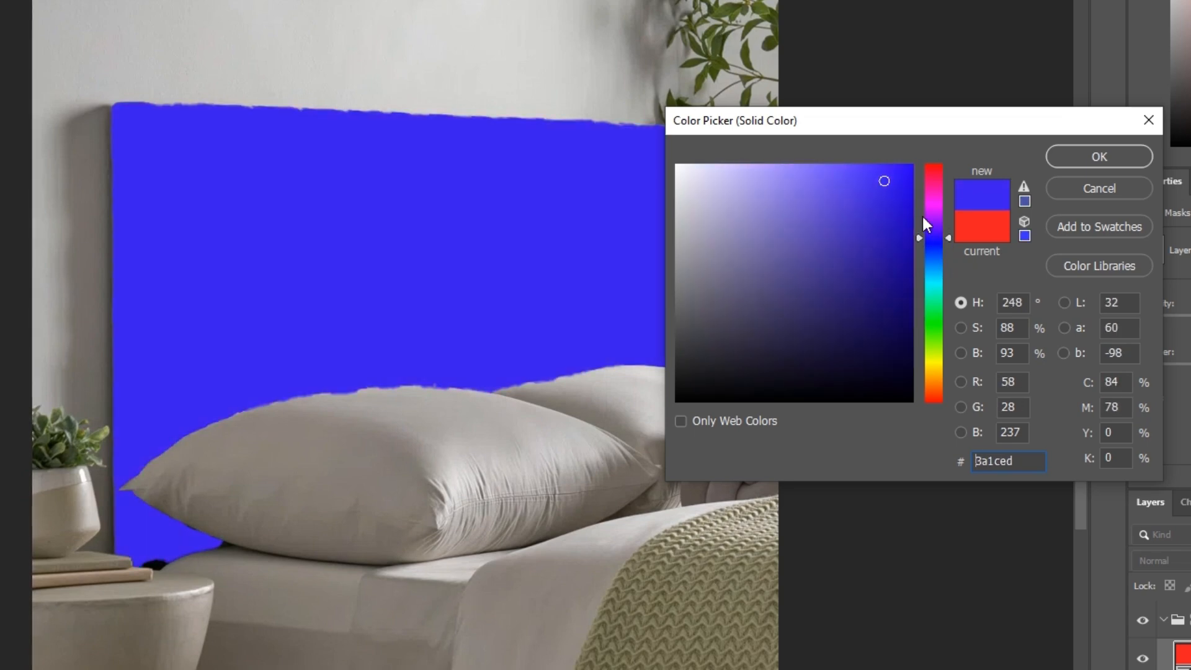
drag(879, 181, 922, 162)
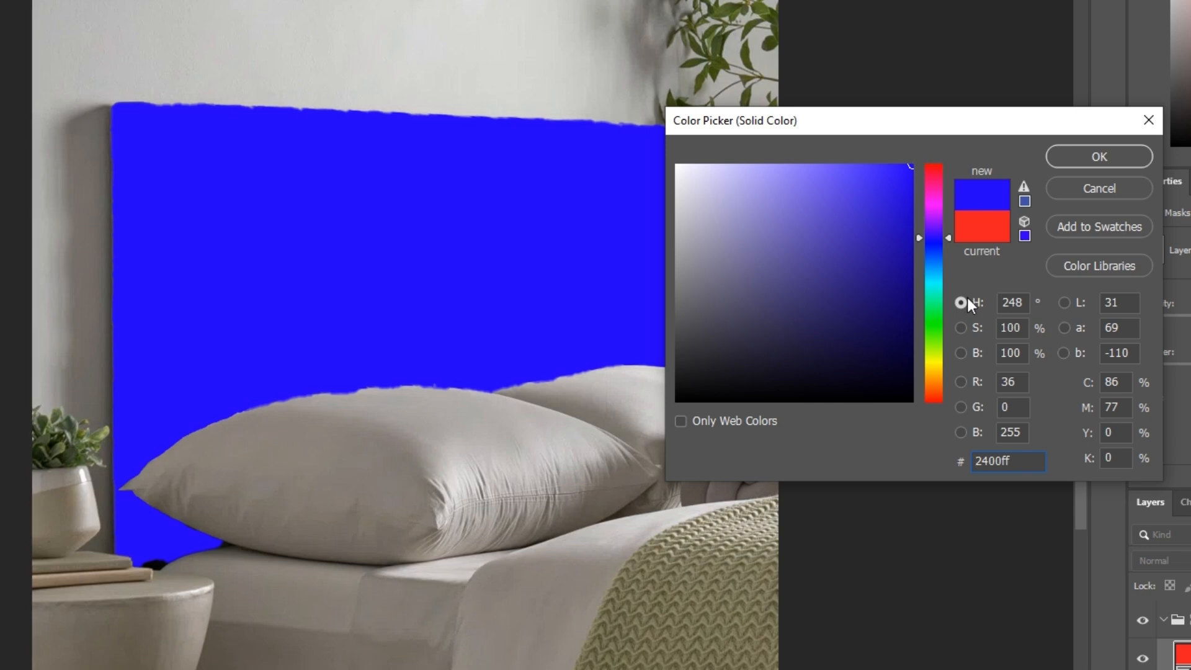
drag(947, 243, 947, 245)
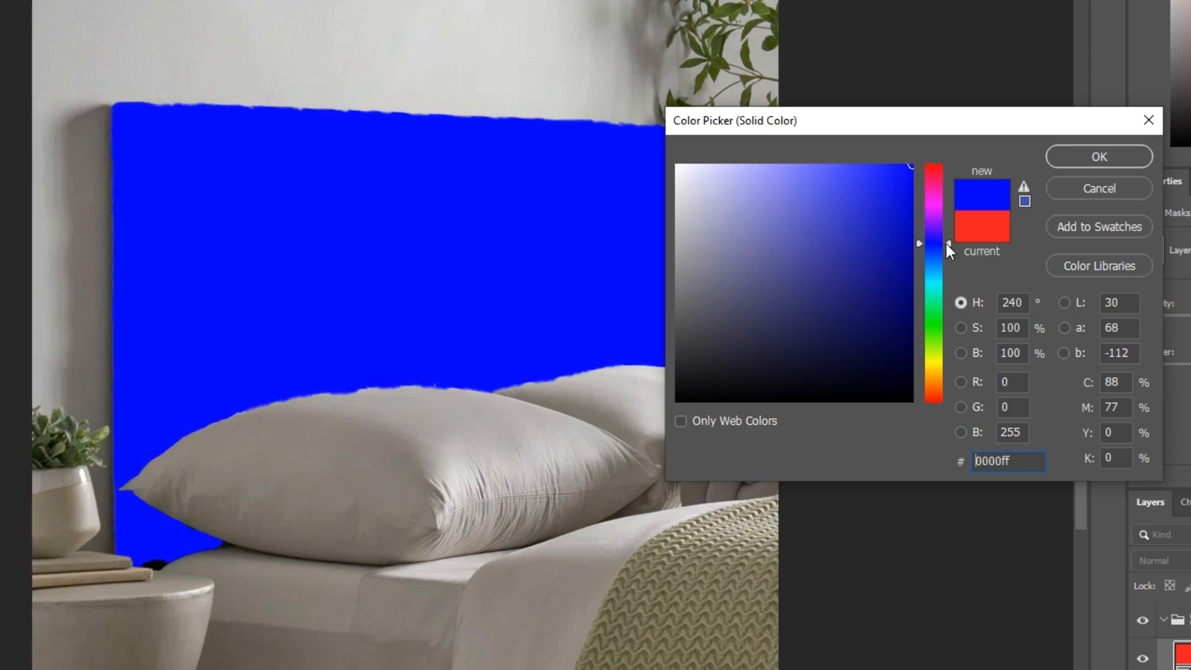
click(1100, 157)
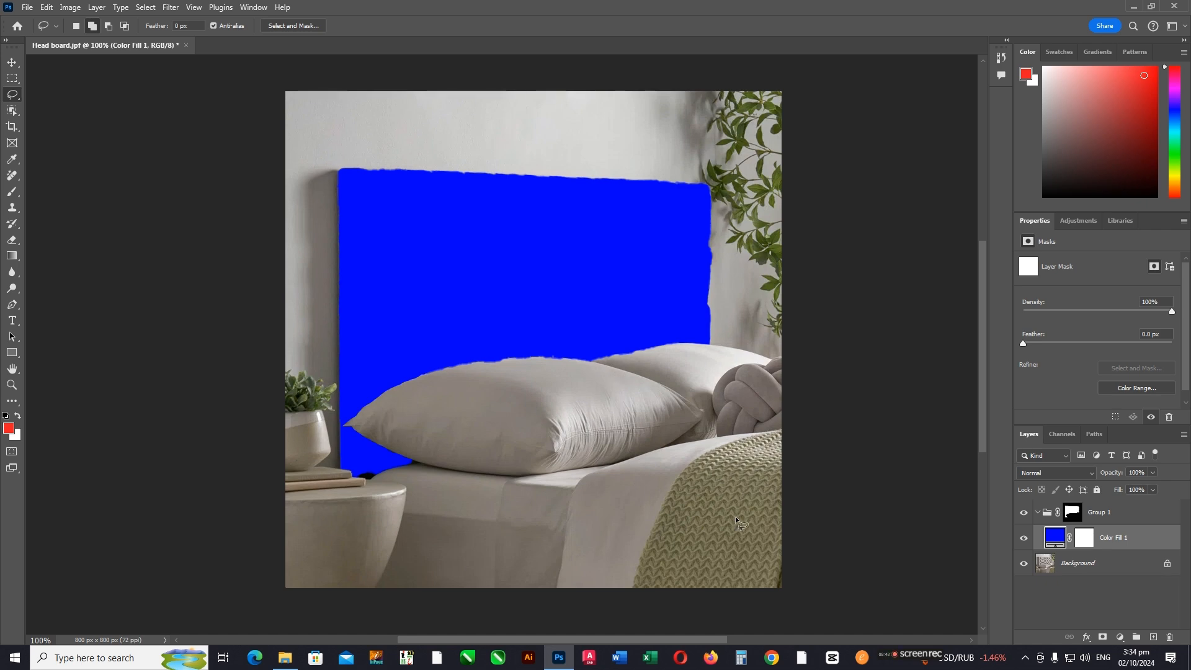
click(1091, 478)
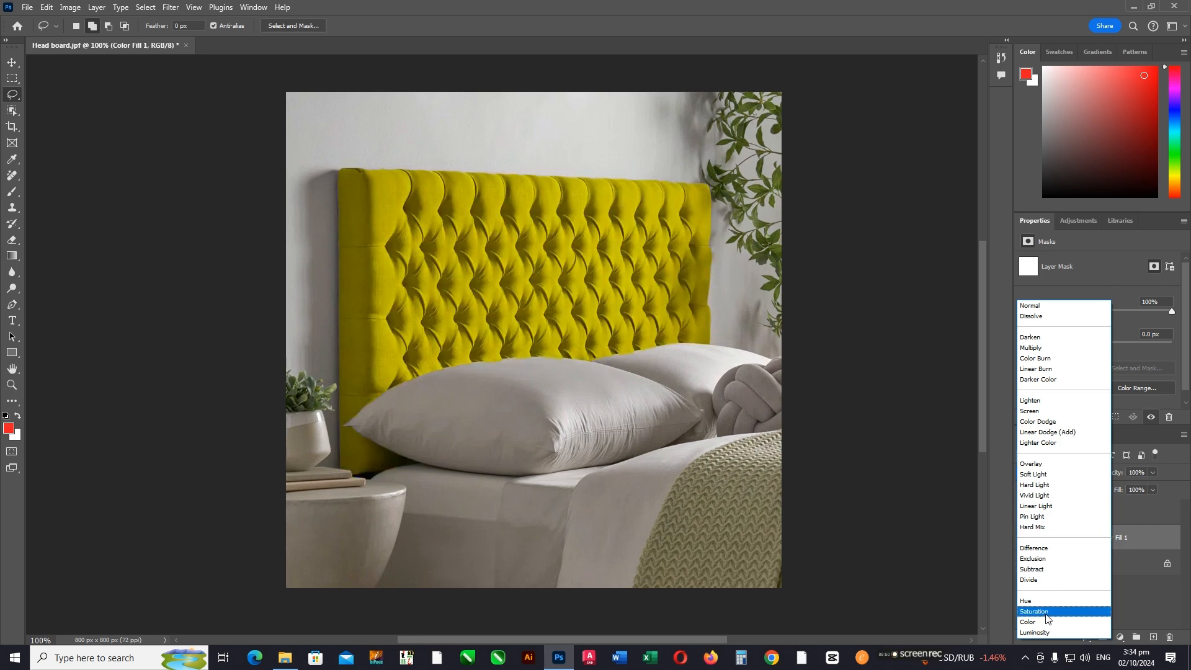
click(1038, 624)
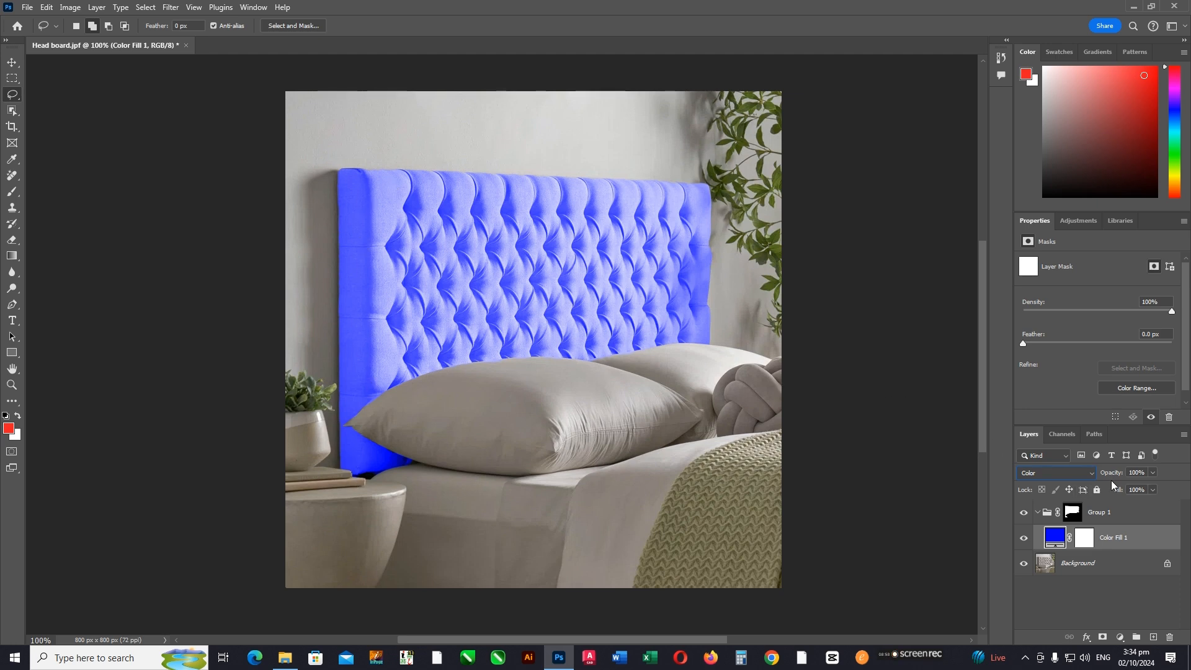
Step: Add a Levels adjustment layer above the colour fill inside the group and set its midtone input to 1.40
click(1124, 641)
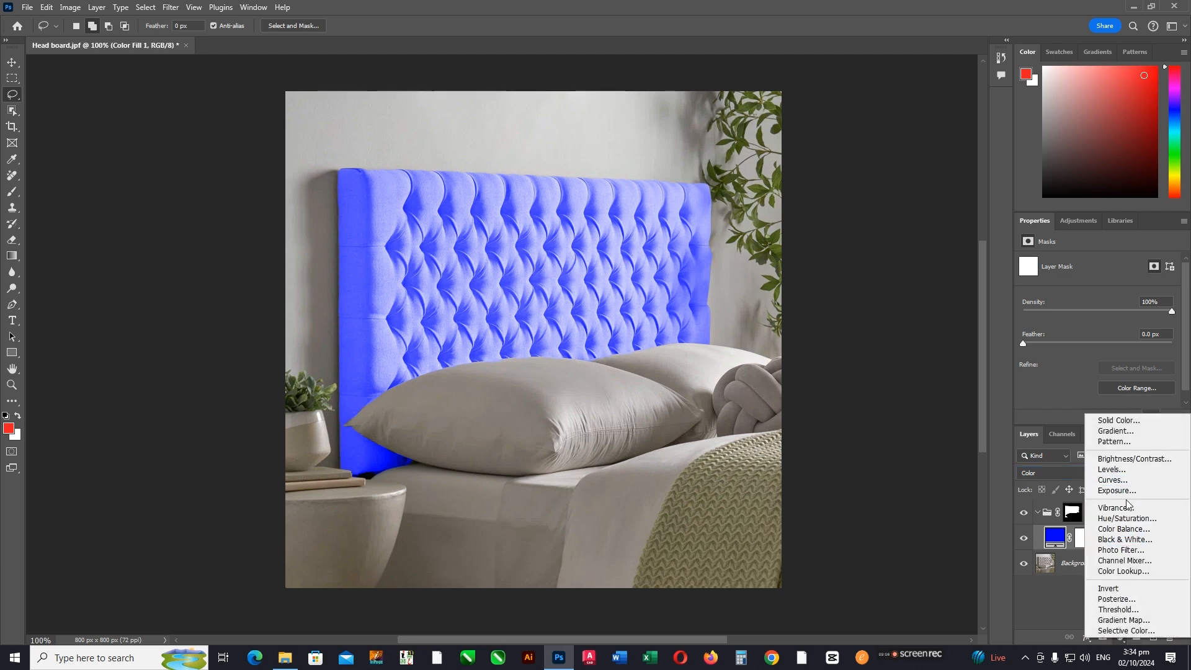
click(1126, 471)
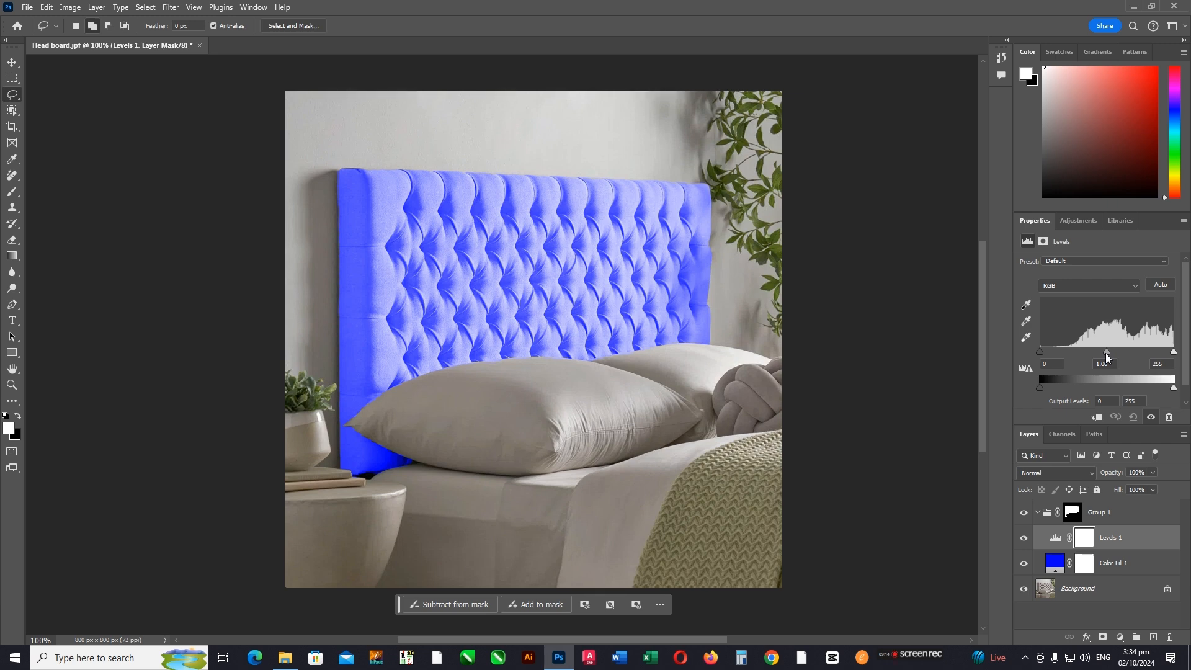
mouse_move(1106, 352)
mouse_down()
mouse_move(1145, 350)
mouse_move(1078, 347)
mouse_move(1090, 344)
mouse_up()
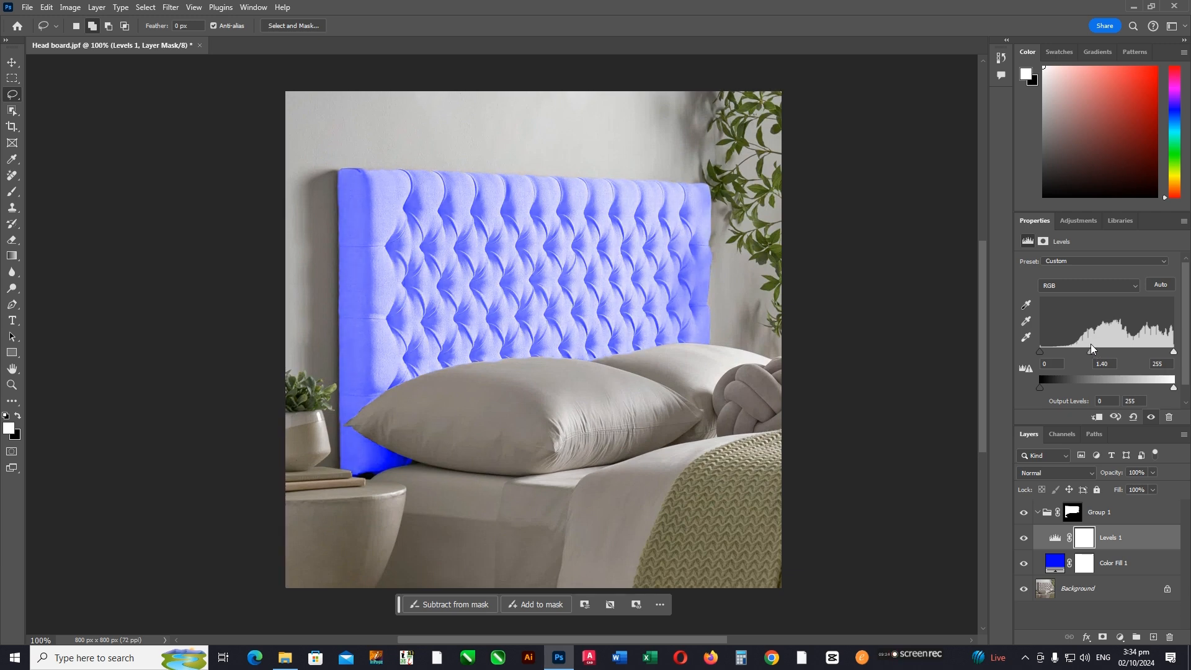
Step: Try magenta #f000ff and muted purple #775179 for the headboard's colour fill, and cancel the Color Picker
double_click(1056, 563)
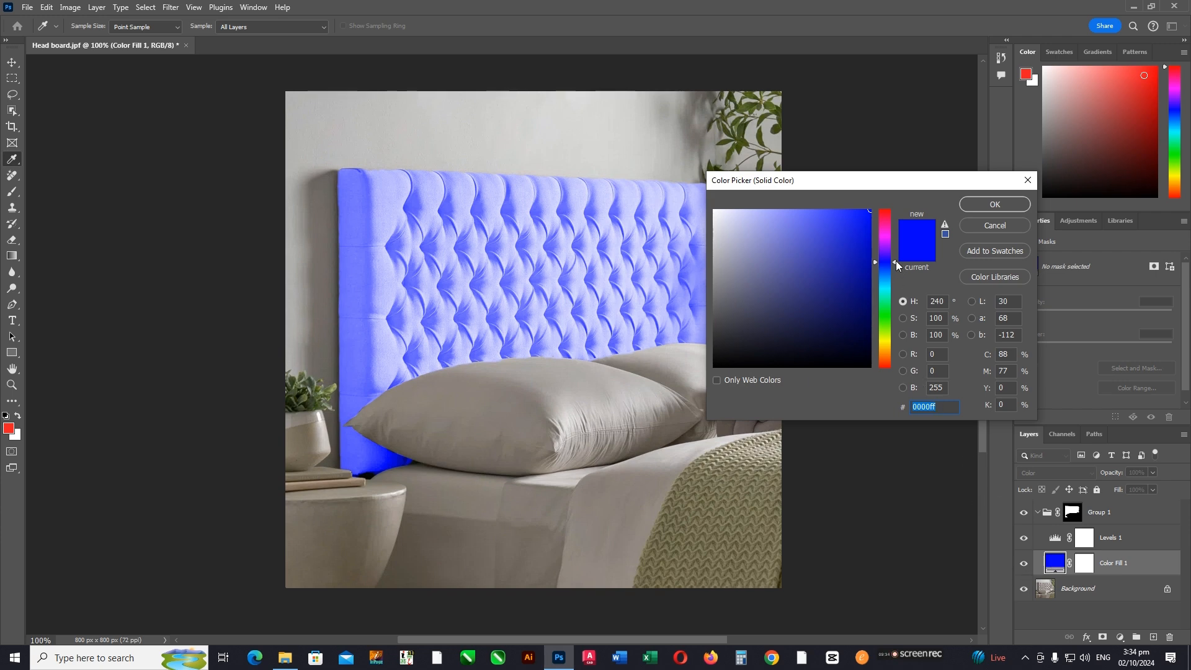
drag(896, 261, 886, 237)
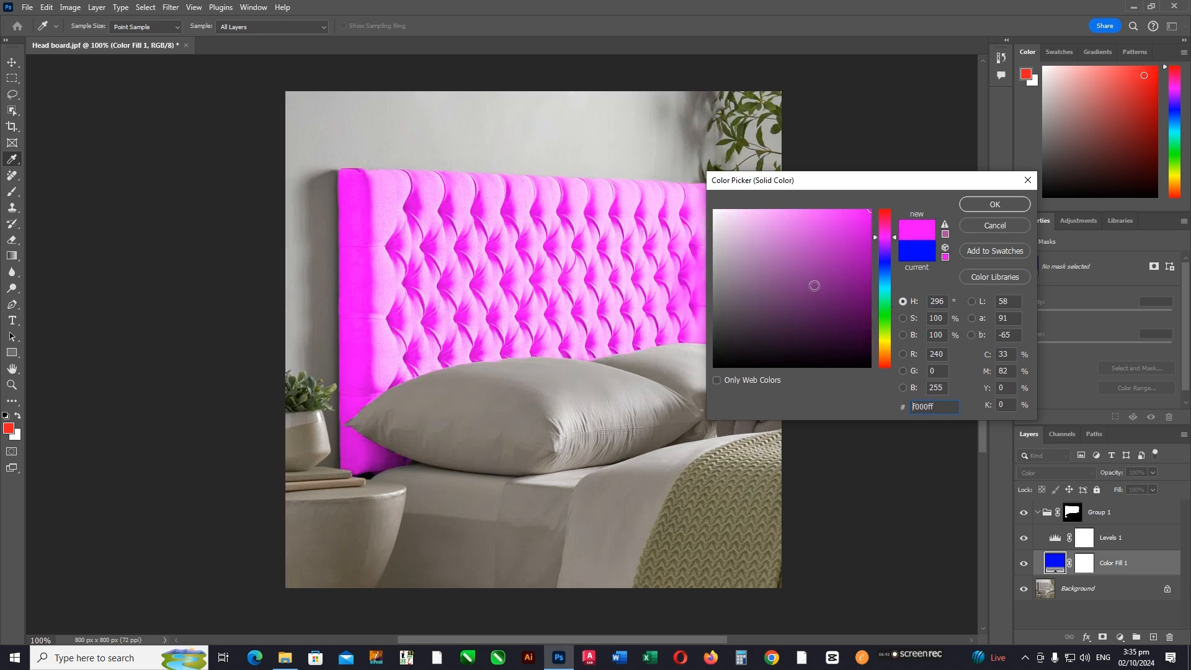
drag(796, 271, 766, 292)
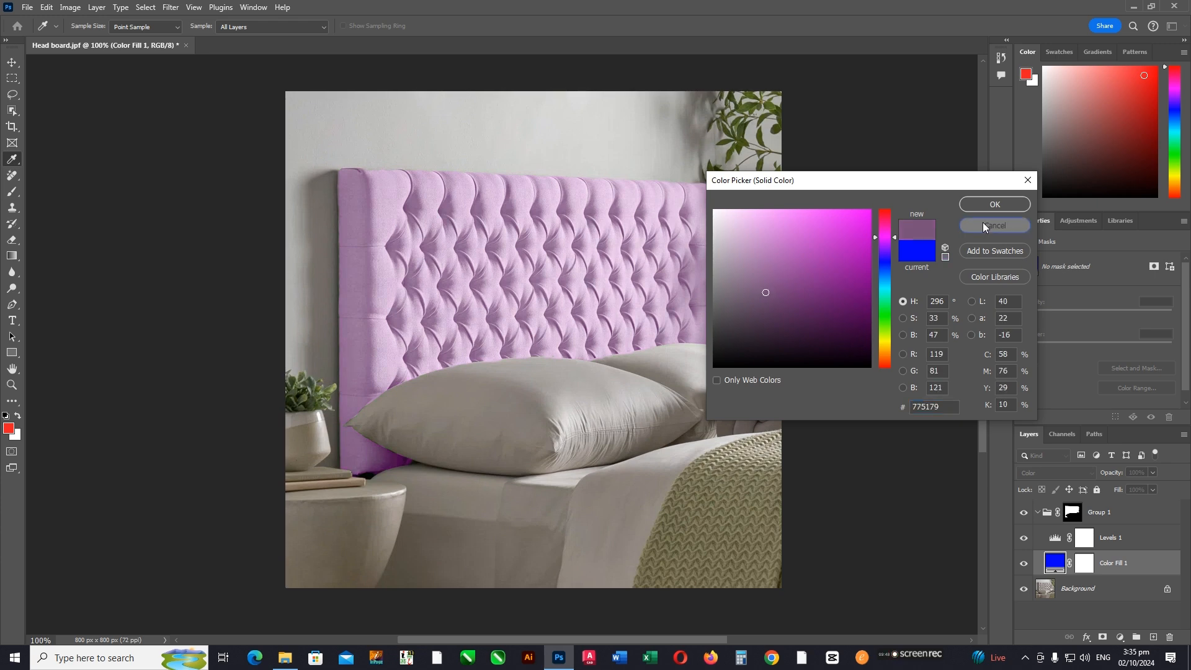
click(995, 225)
key(l)
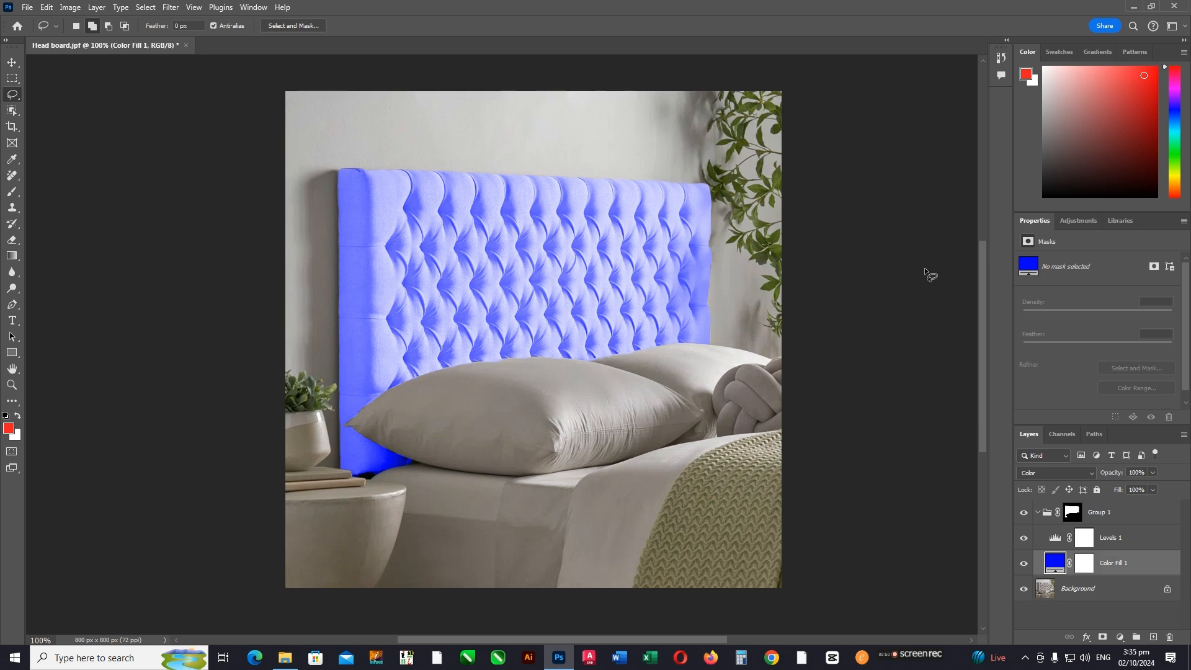